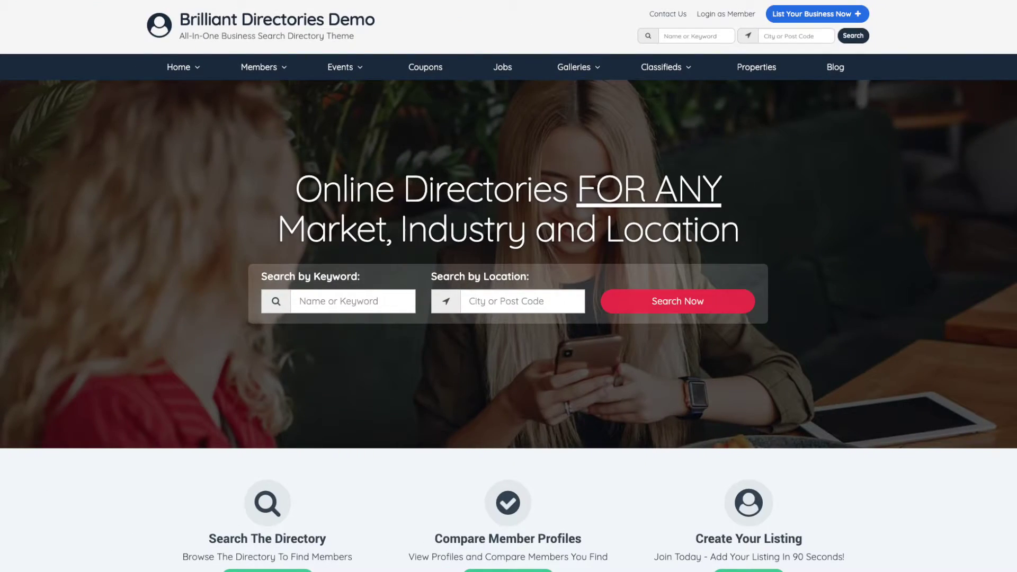
- Scroll down the demo homepage past its members, categories and posts sections
scroll(508, 286, down, 6)
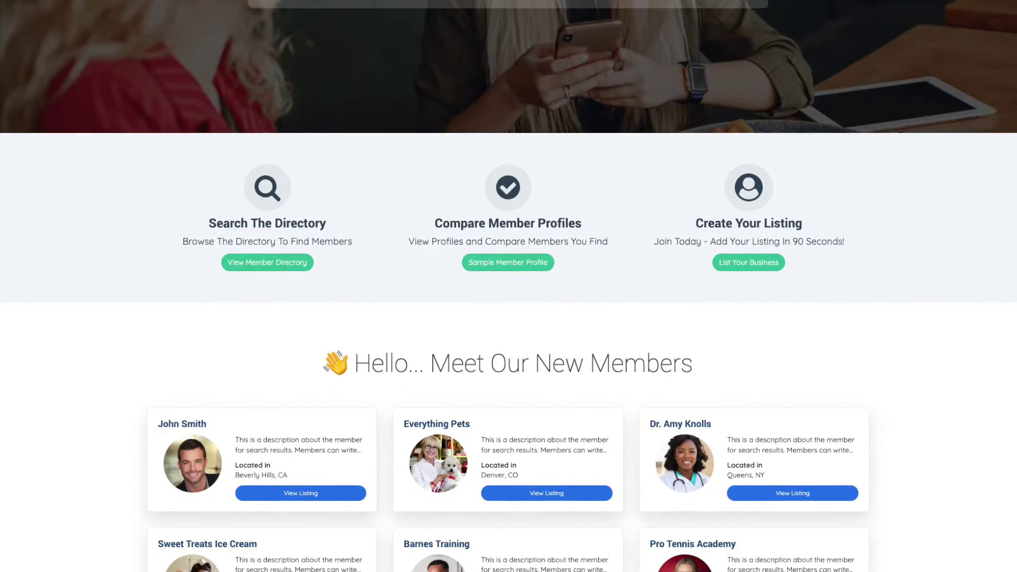
scroll(509, 286, down, 6)
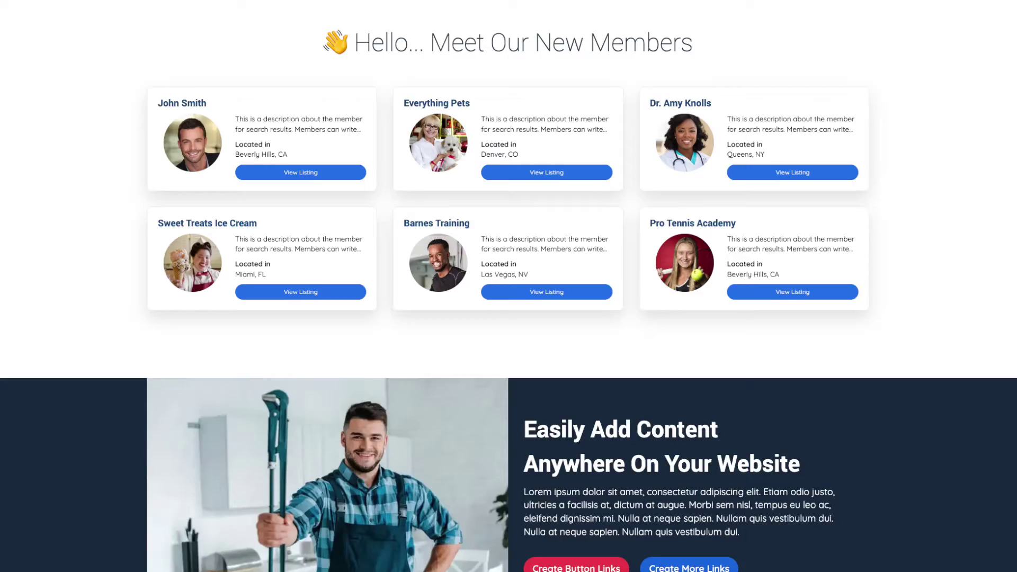
scroll(508, 285, down, 6)
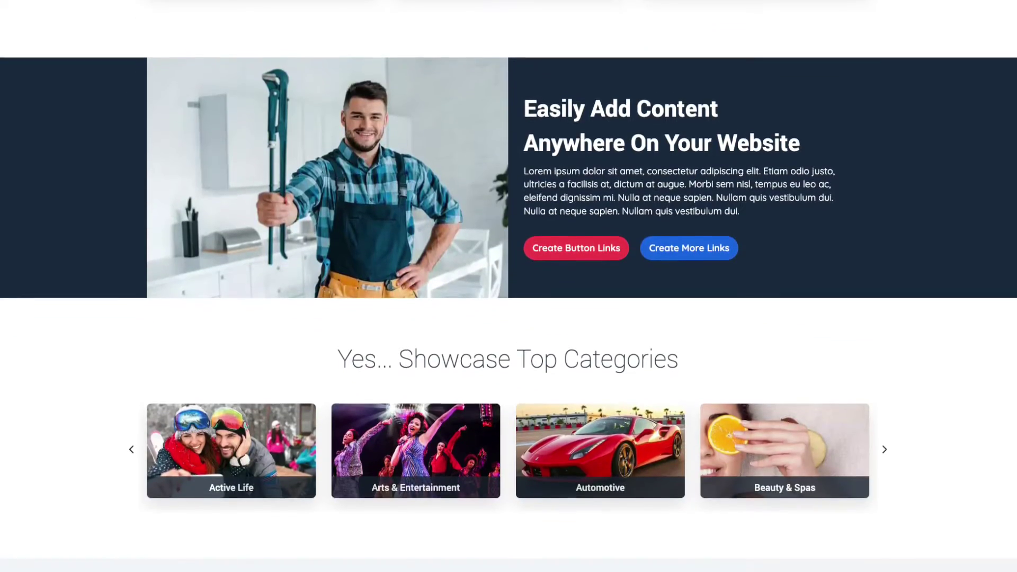
scroll(508, 286, down, 6)
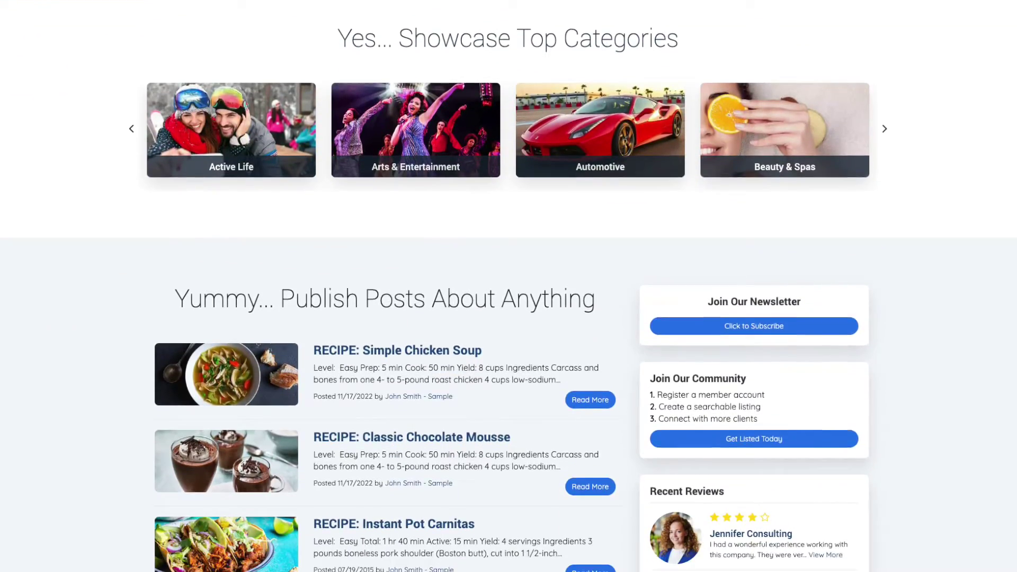
scroll(508, 286, down, 6)
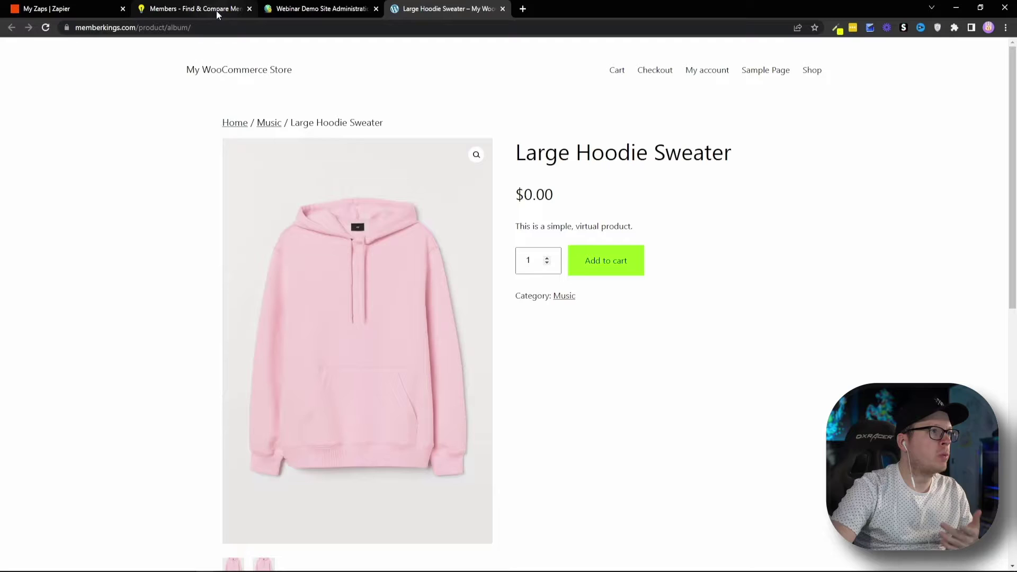
- Check the Members page's 87-result count, then return to My Zaps in Zapier
click(216, 11)
scroll(463, 265, down, 4)
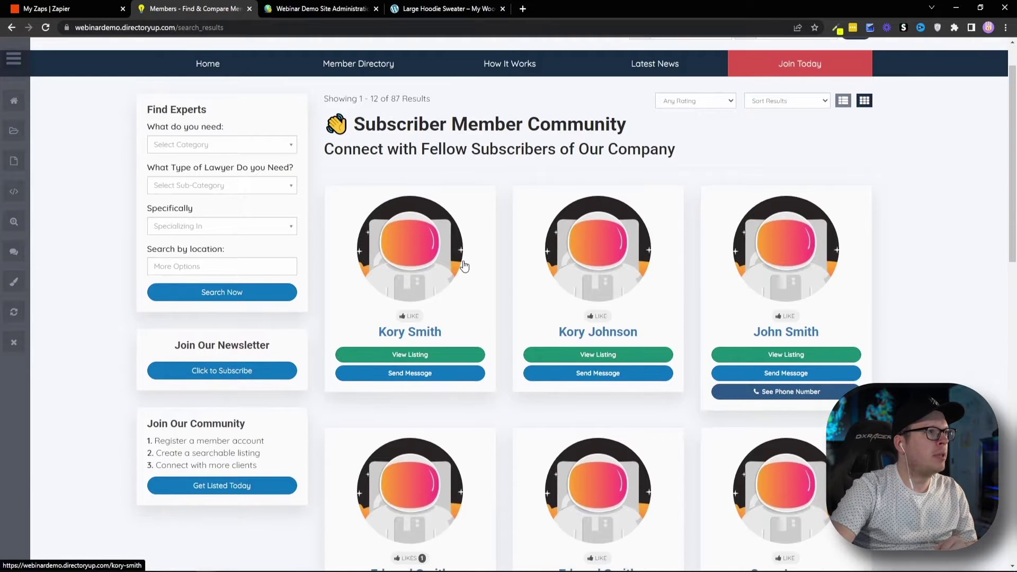
scroll(462, 262, up, 4)
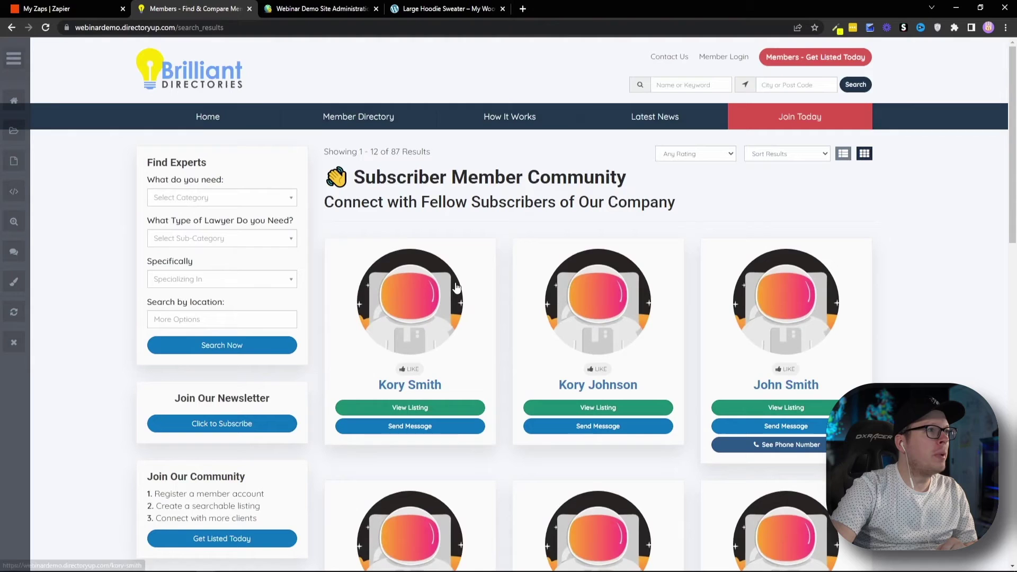
drag(390, 153, 399, 153)
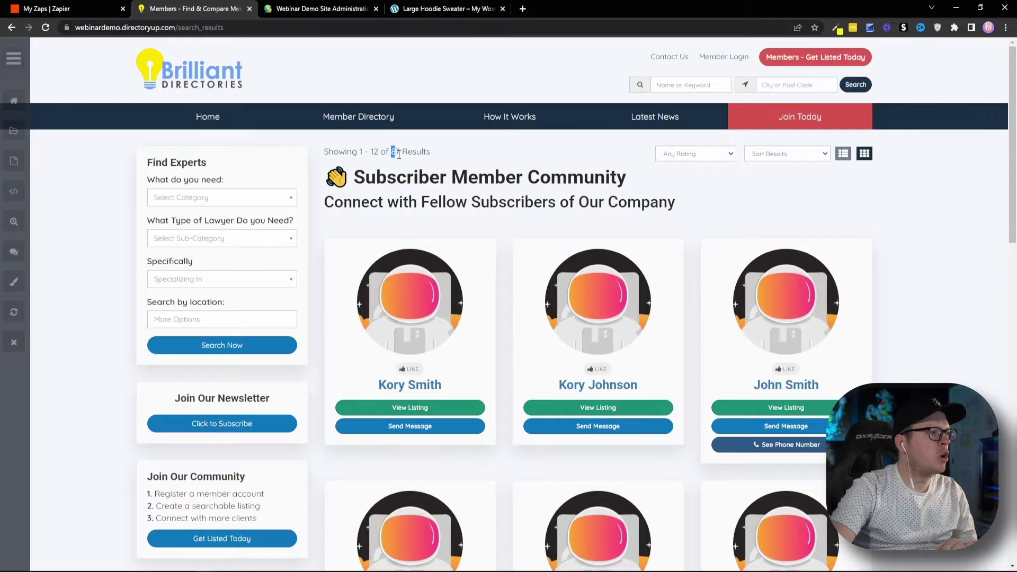
click(451, 157)
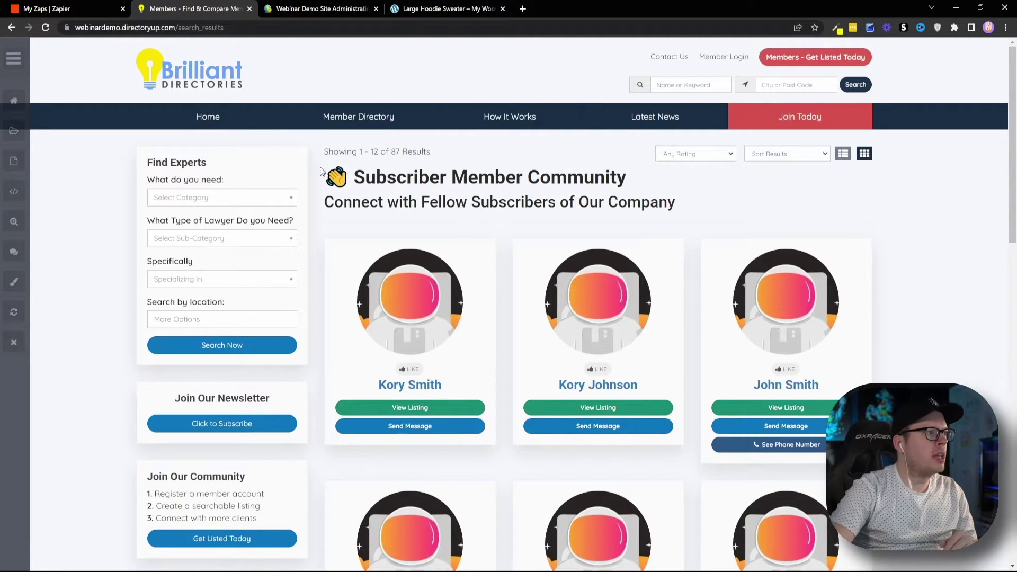
click(82, 10)
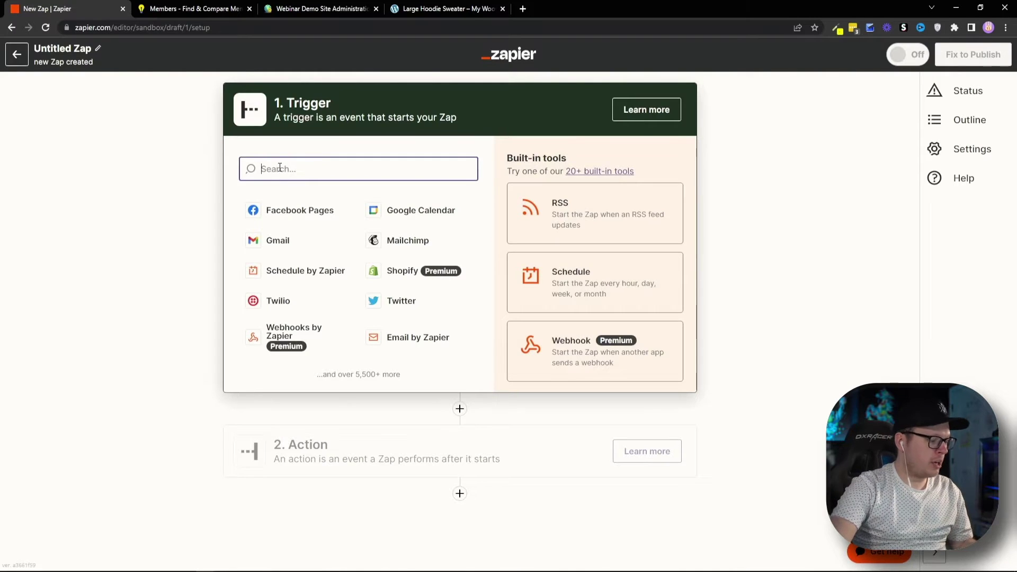
- Set the trigger to WooCommerce's Order event and proceed to account selection
text(woo)
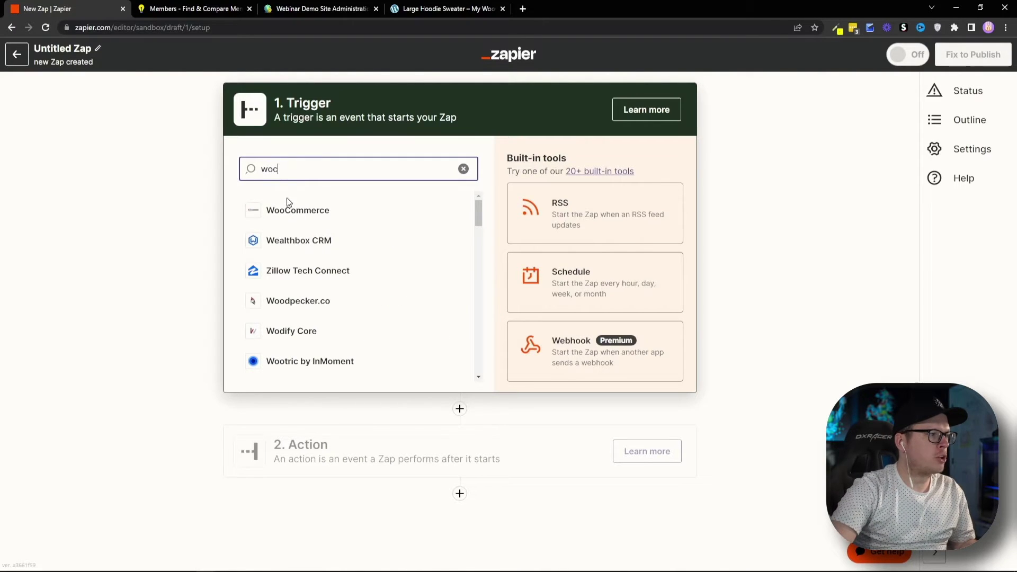
click(287, 209)
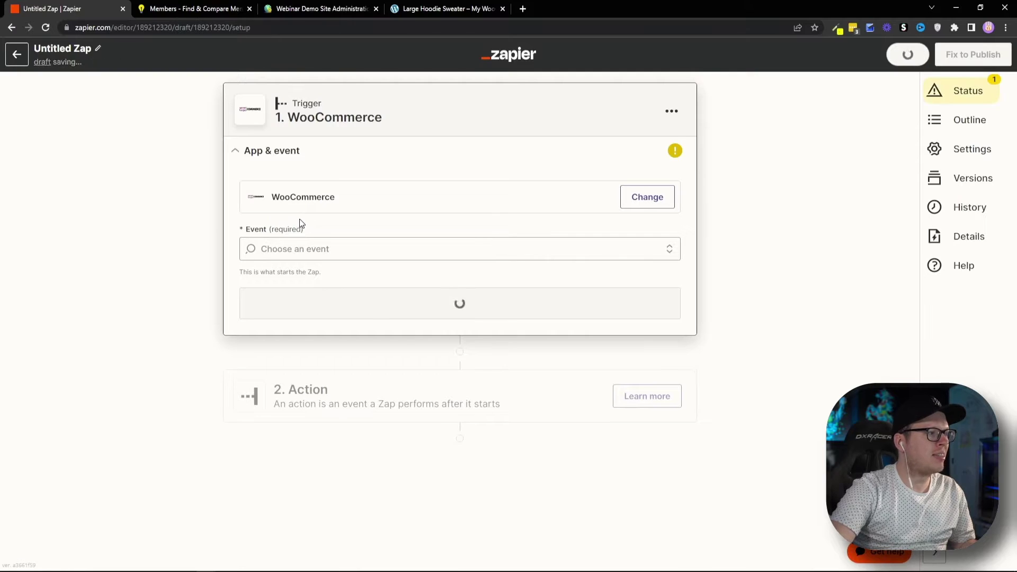
click(315, 248)
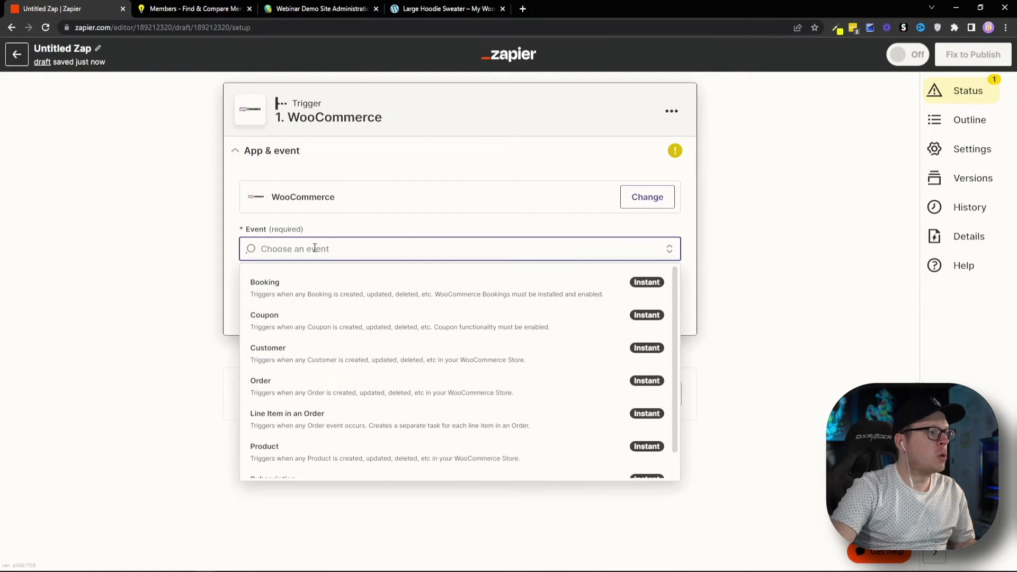
click(270, 392)
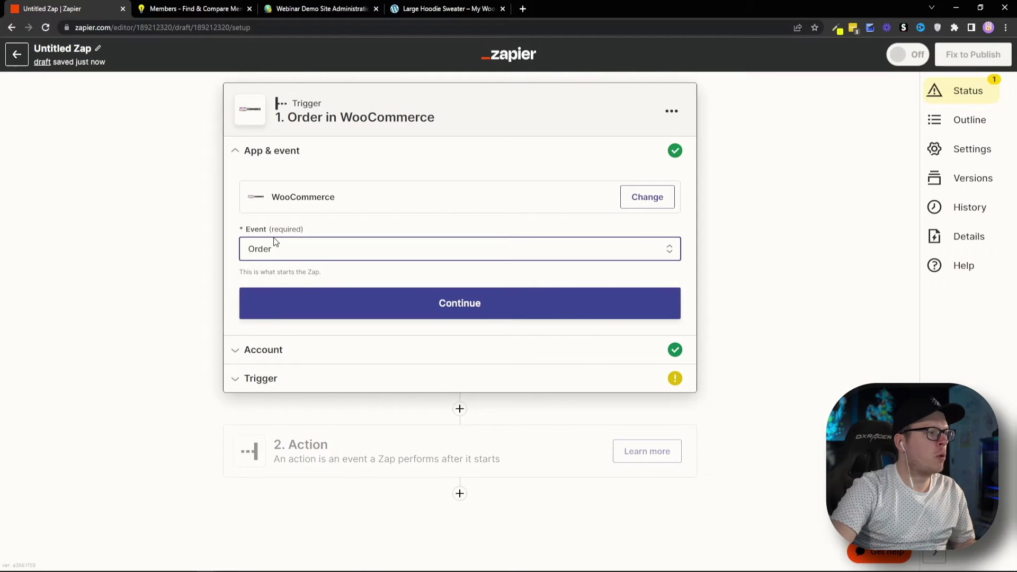
click(398, 299)
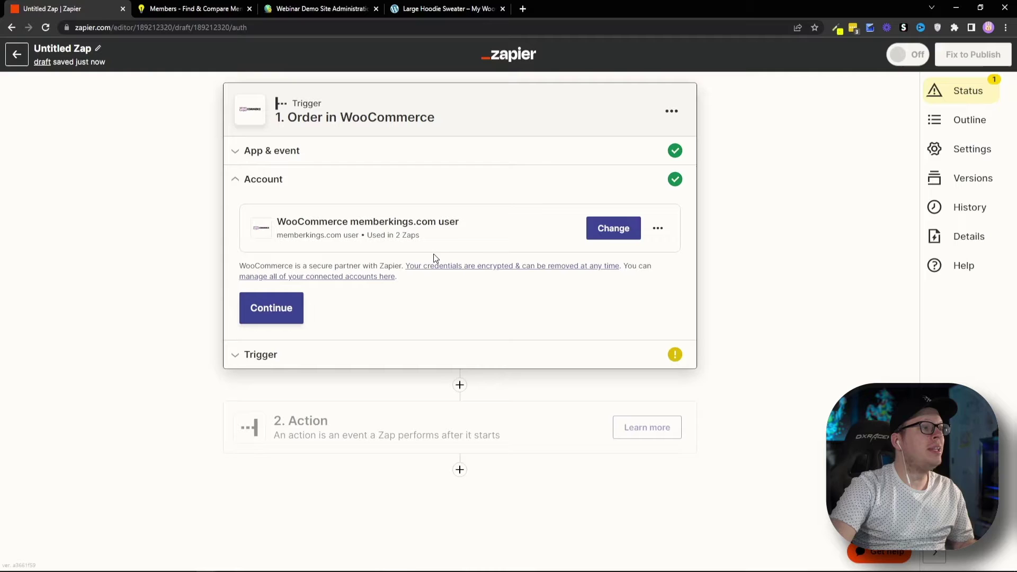
click(606, 236)
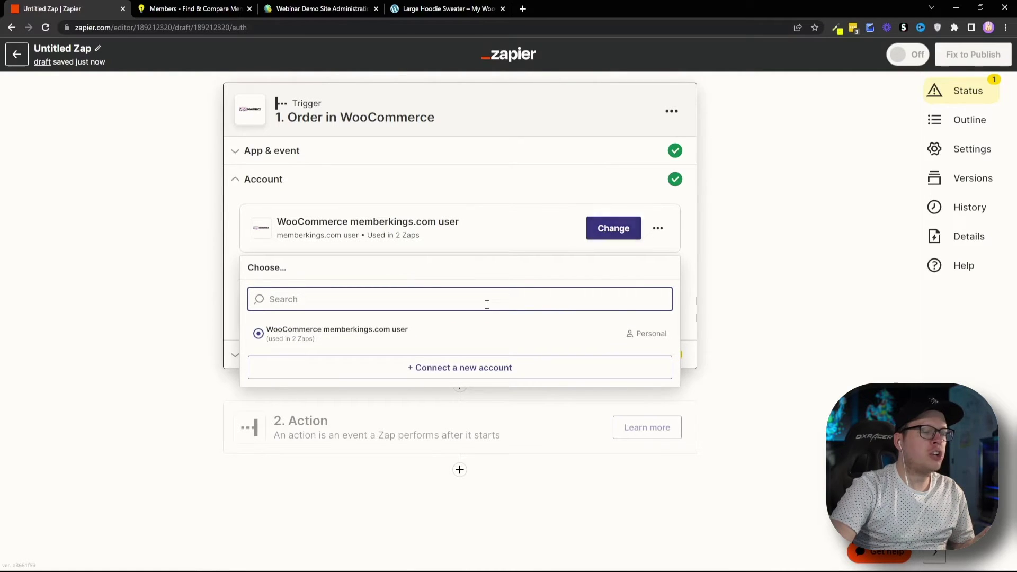
click(418, 372)
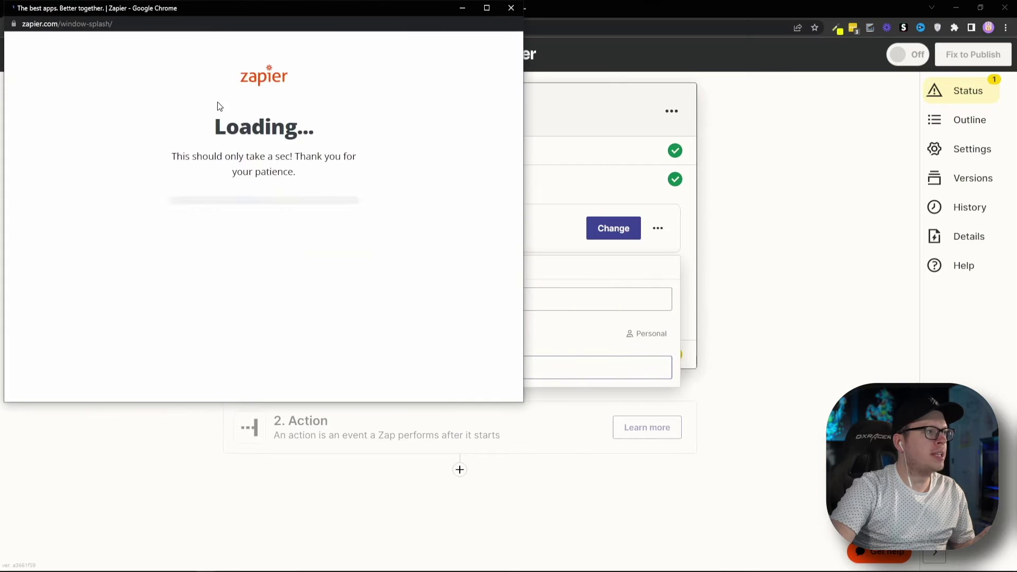
drag(173, 8, 391, 70)
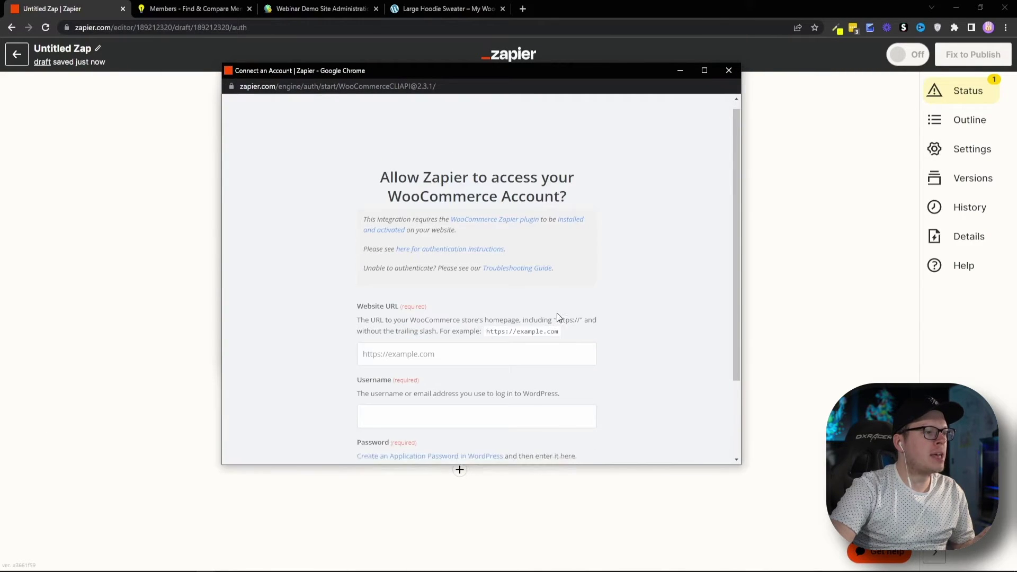
scroll(614, 294, down, 2)
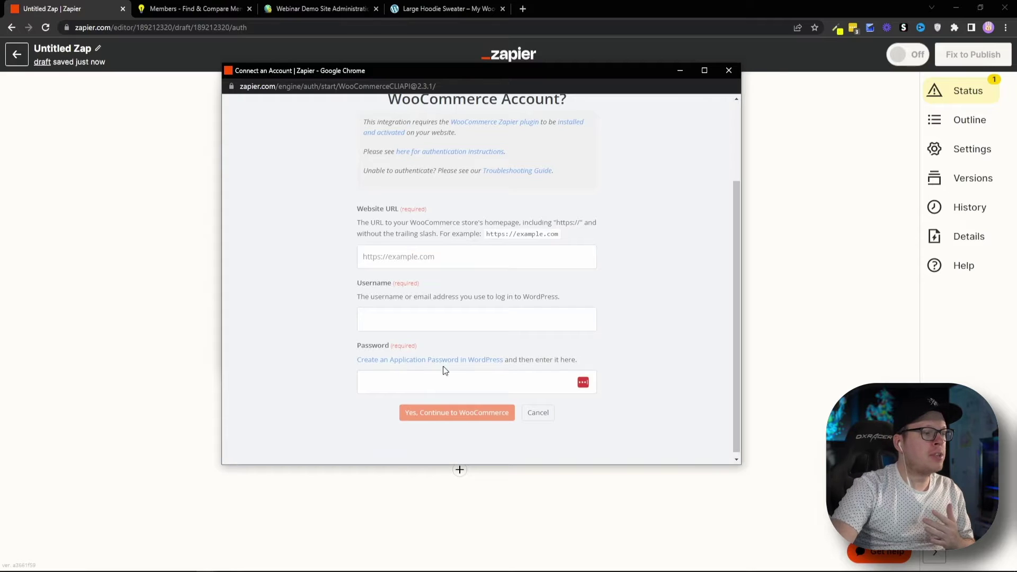
click(728, 70)
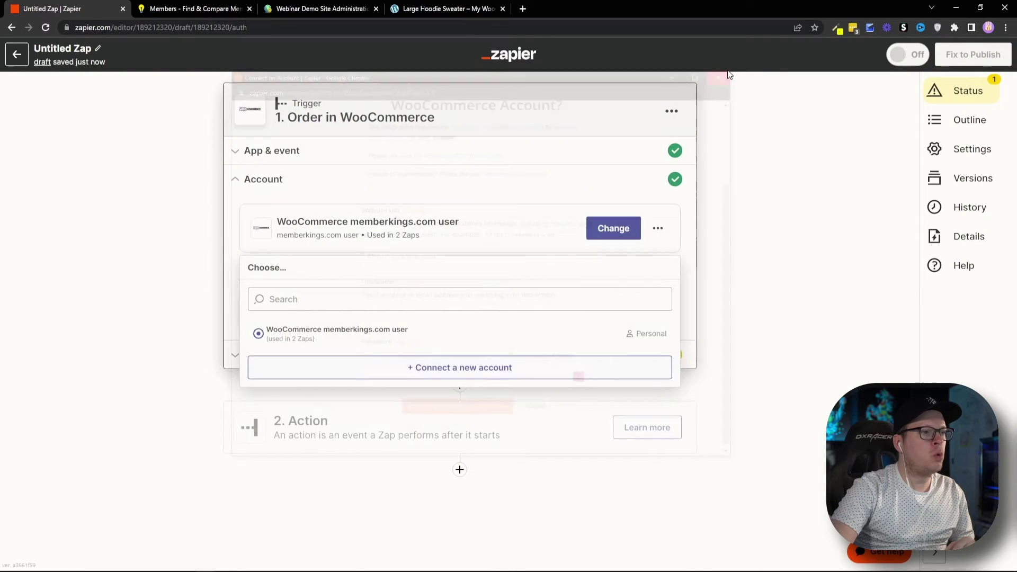
click(297, 332)
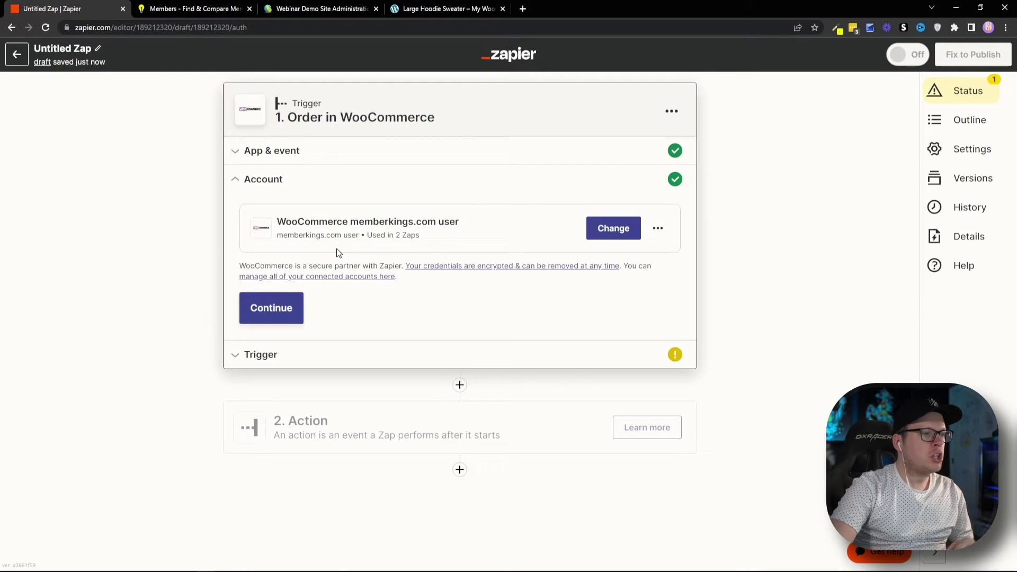
- Confirm the WooCommerce account and set the trigger rule to fire when an order is created
click(281, 312)
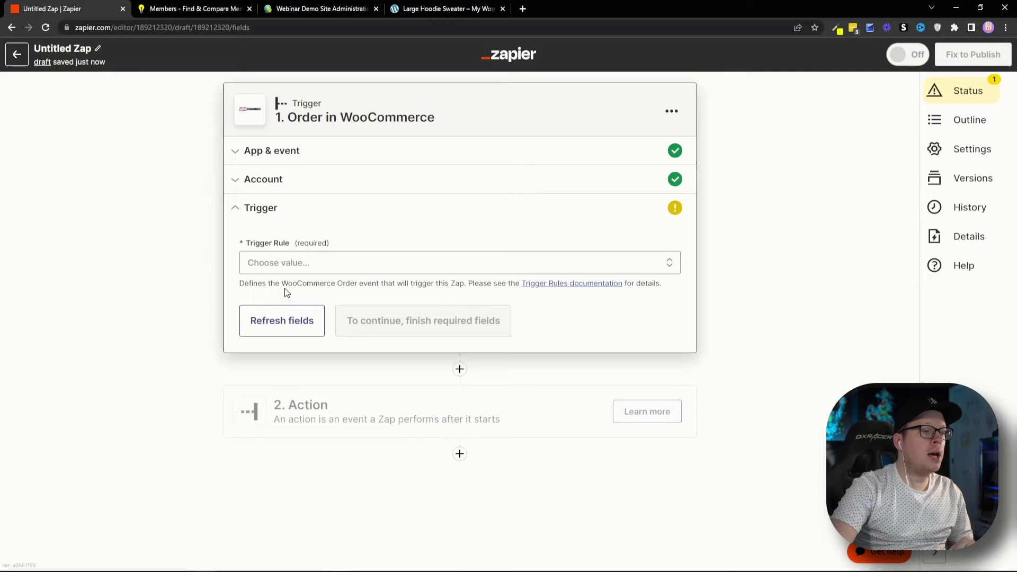
click(318, 264)
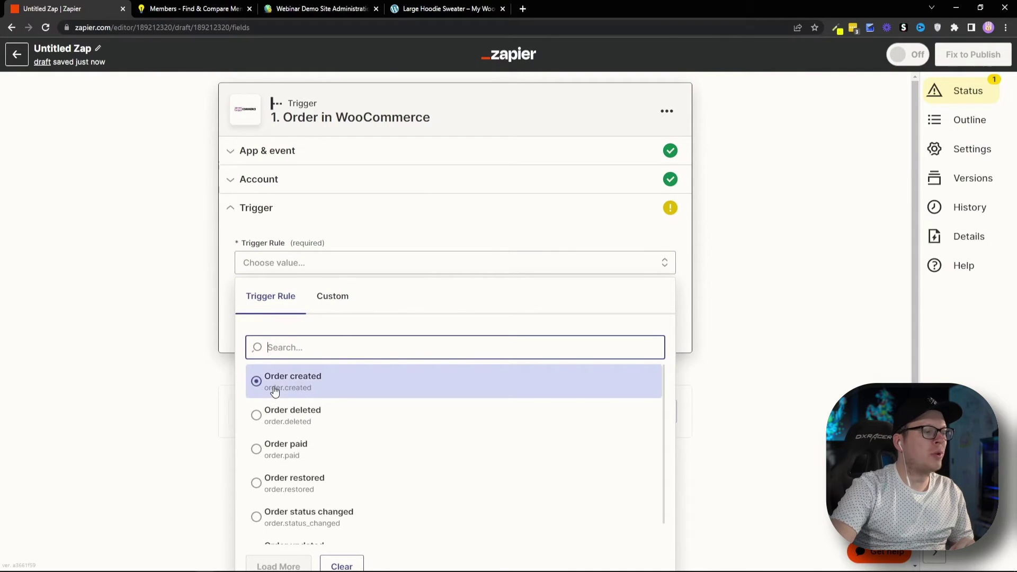
click(274, 390)
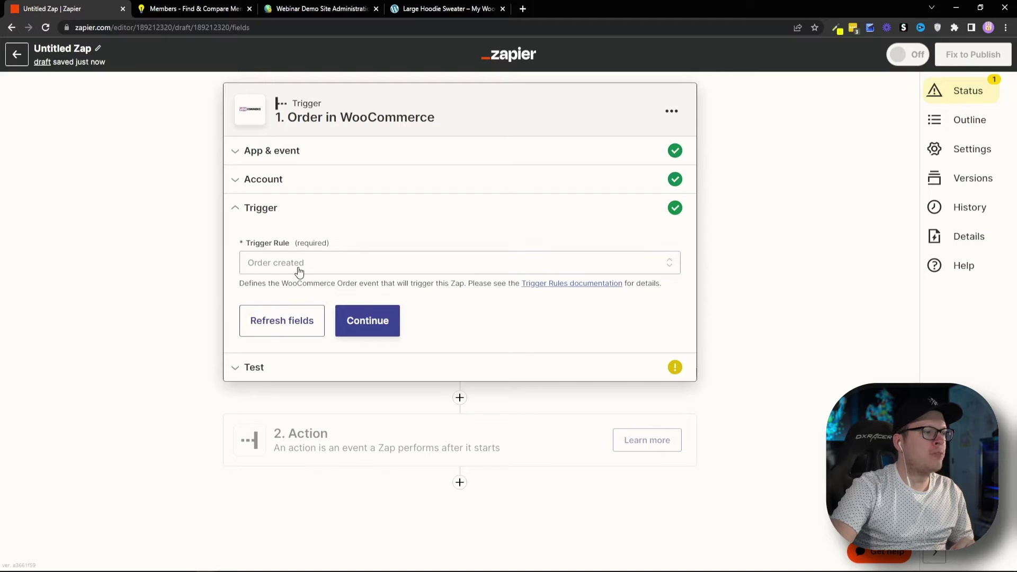
click(373, 323)
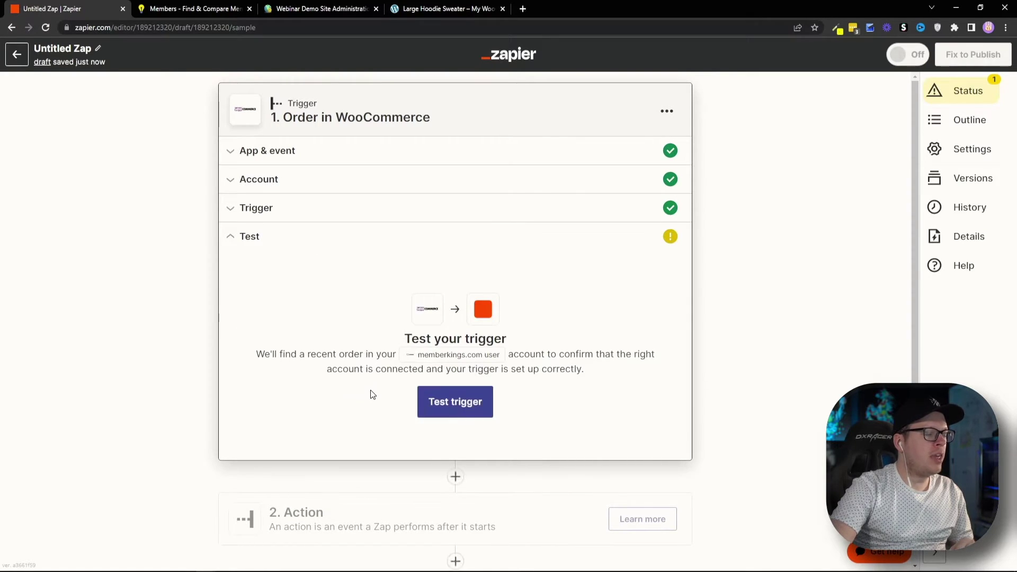
- Test the trigger to pull sample order 15 and review its details
click(445, 401)
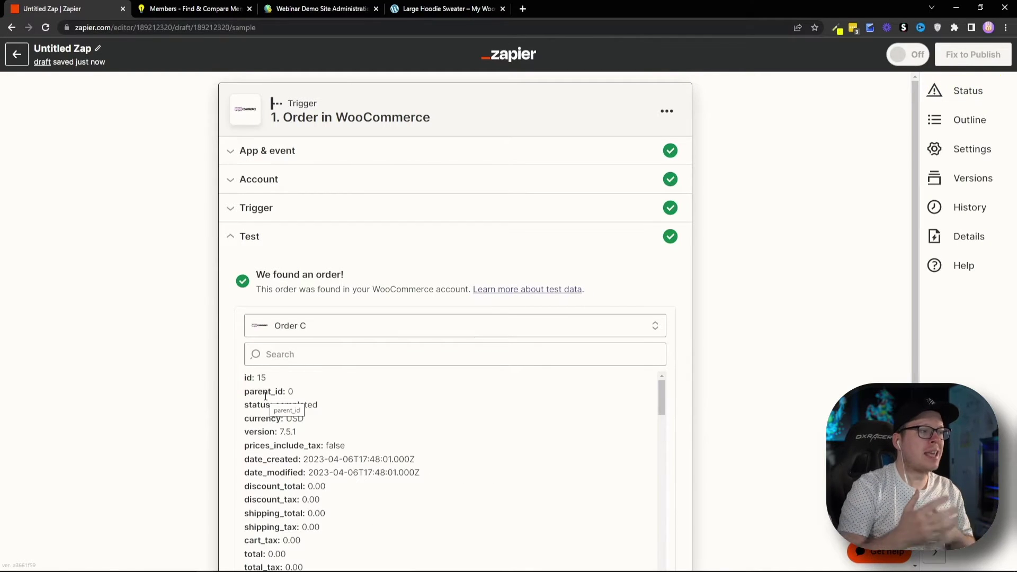
scroll(198, 370, down, 1)
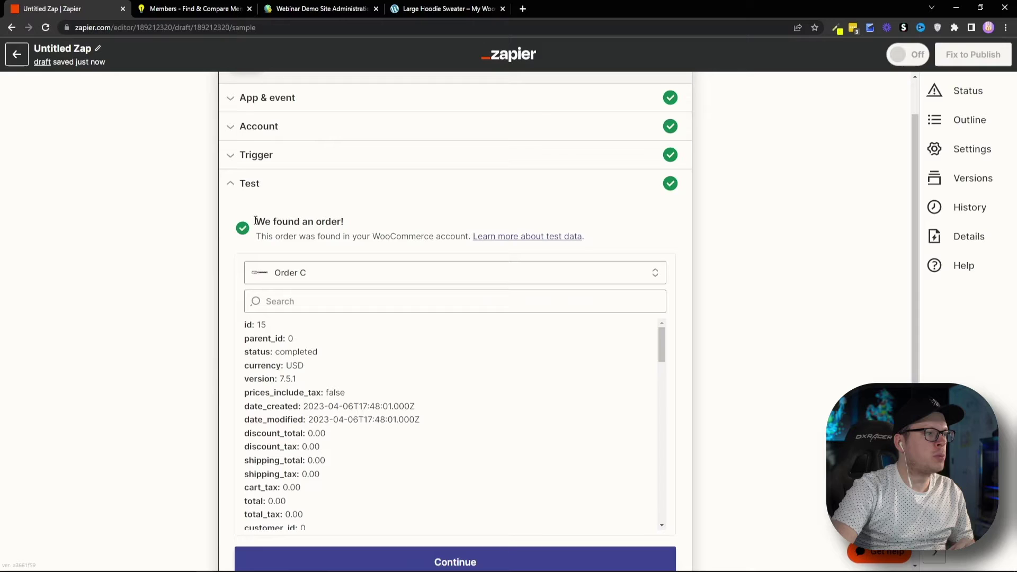
drag(287, 222, 326, 221)
click(210, 267)
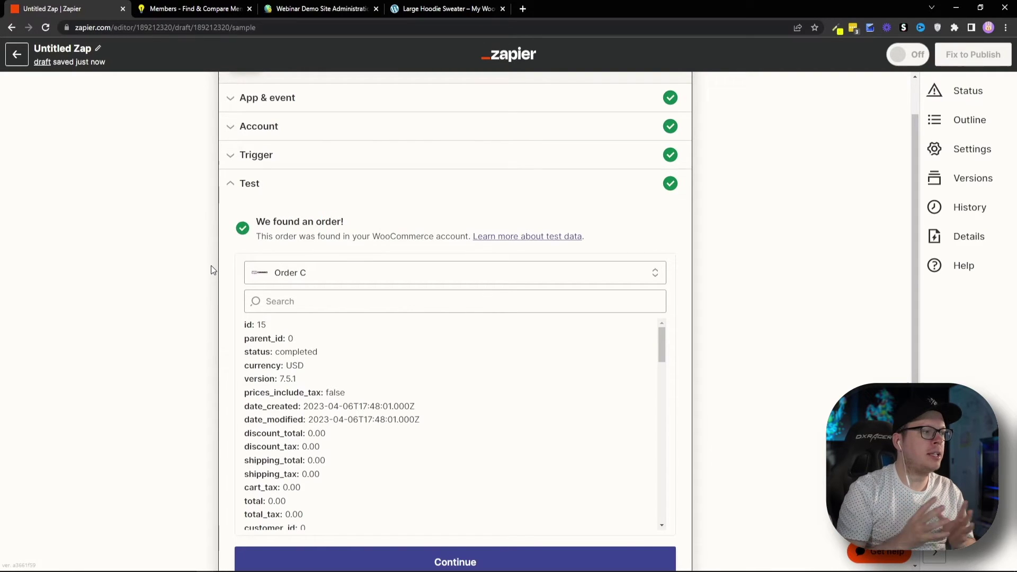
scroll(211, 270, down, 4)
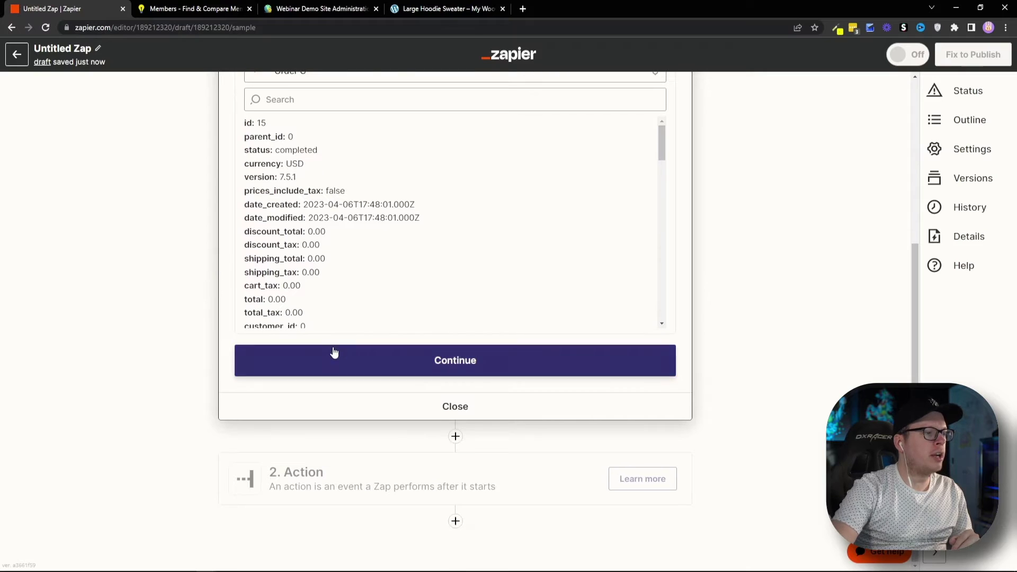
- Add a Brilliant Directories Create User action and begin connecting a new account
click(392, 362)
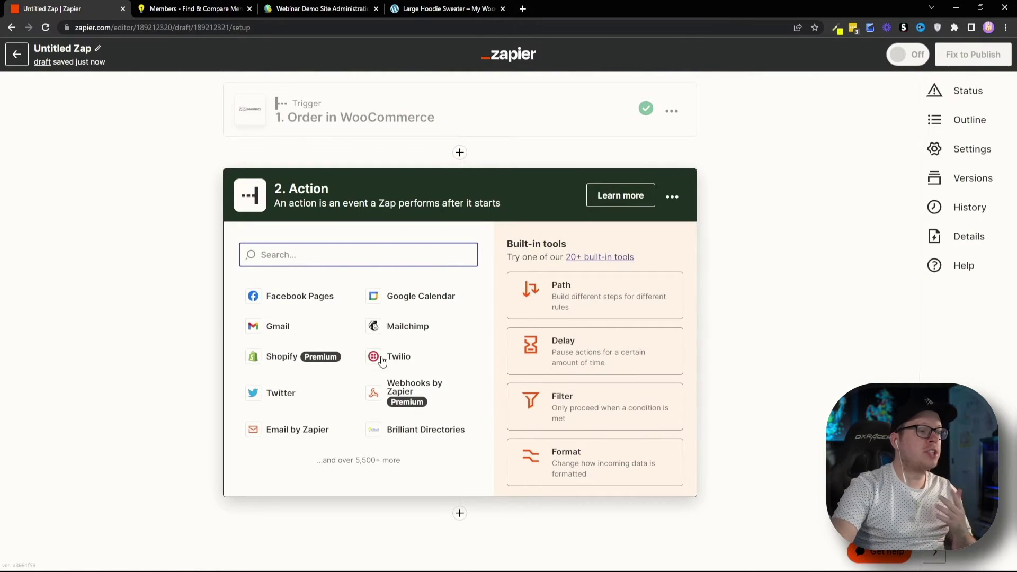
click(395, 430)
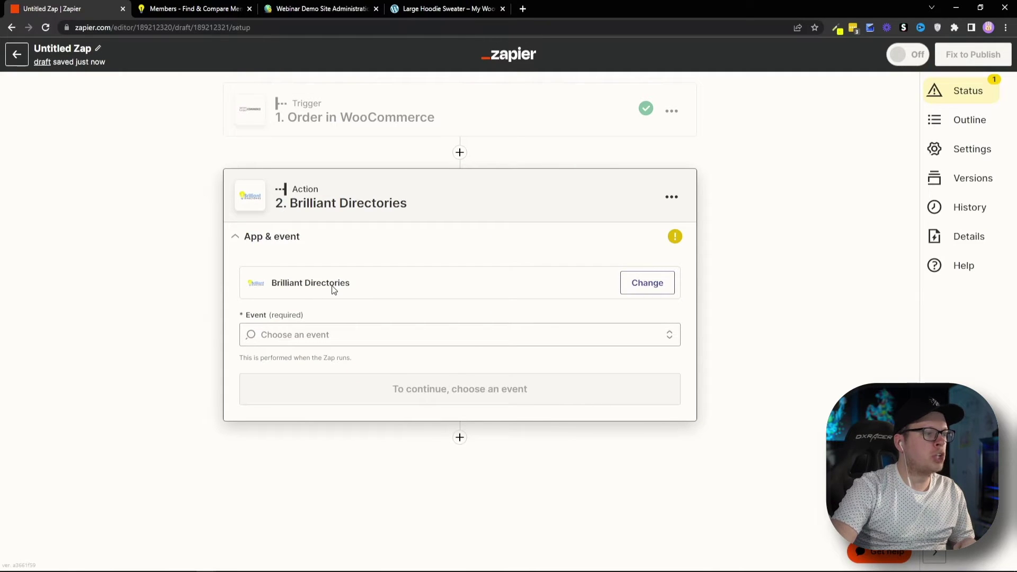
click(309, 334)
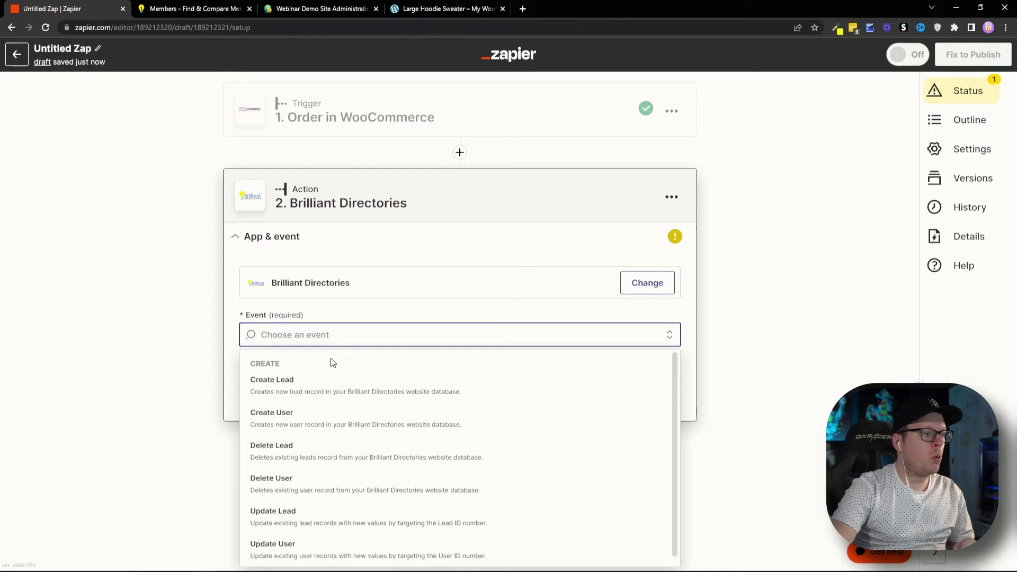
click(300, 421)
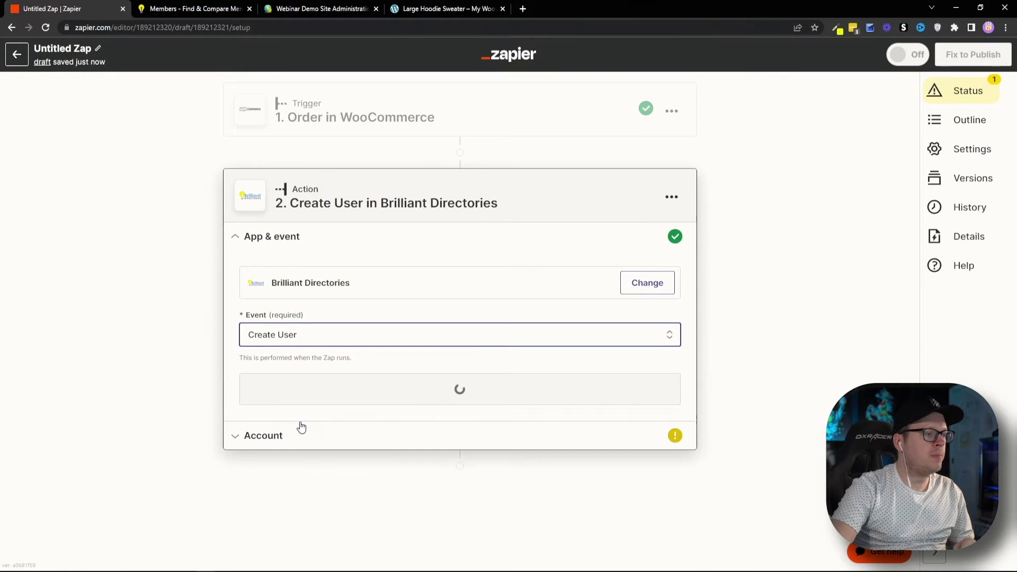
click(443, 392)
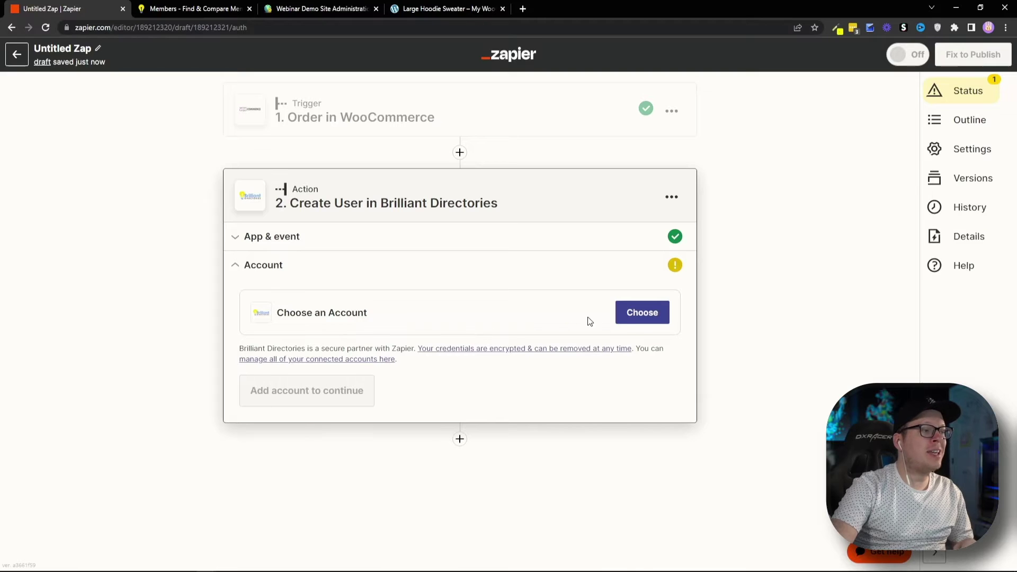
click(638, 317)
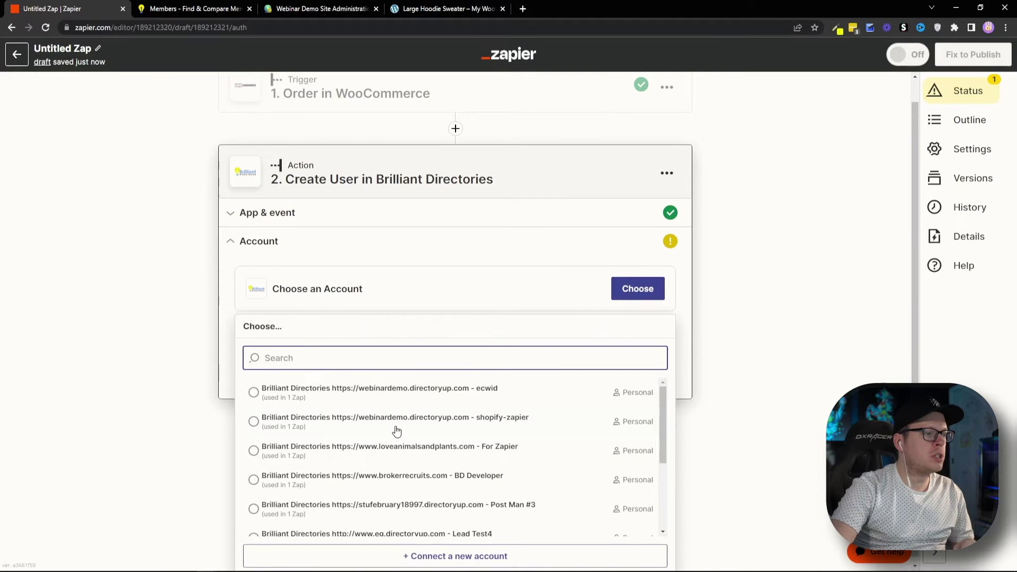
click(441, 557)
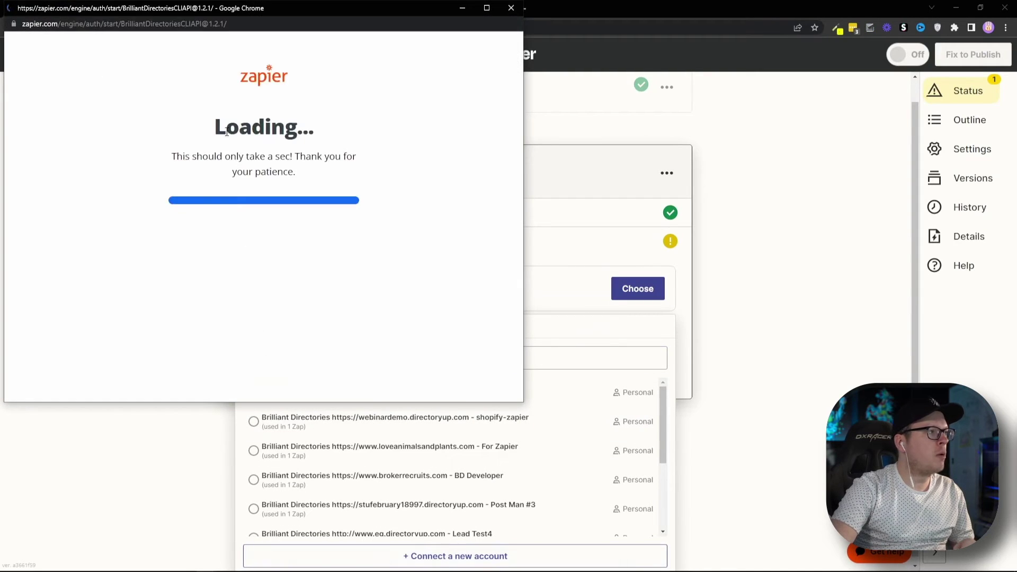
- Move the Brilliant Directories connection window to the middle of the screen
drag(179, 8, 380, 99)
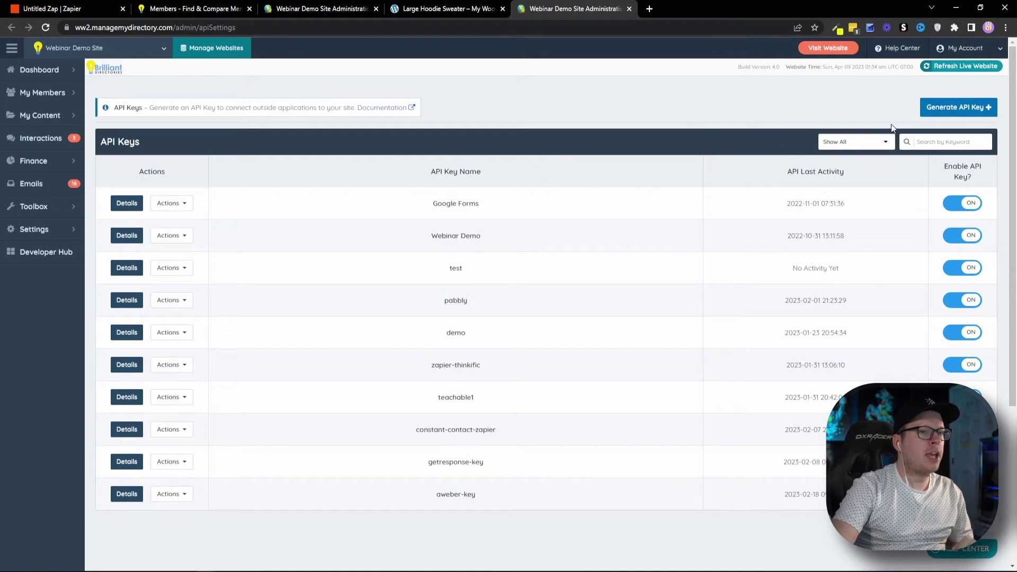
- Generate a Brilliant Directories API key nicknamed 'woocommerce', copy its token, and return to Zapier
click(939, 108)
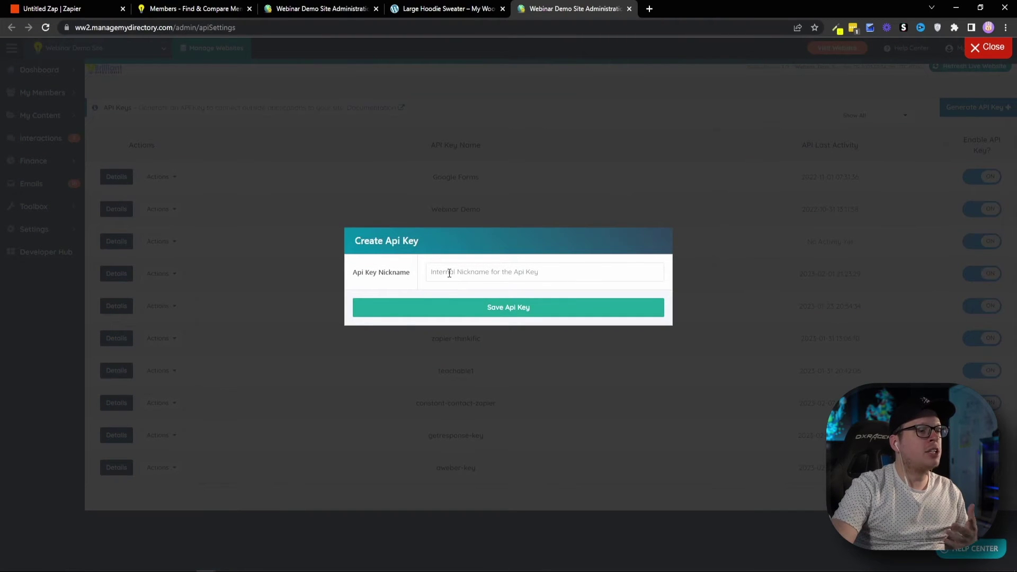
click(449, 273)
text(woocommerce)
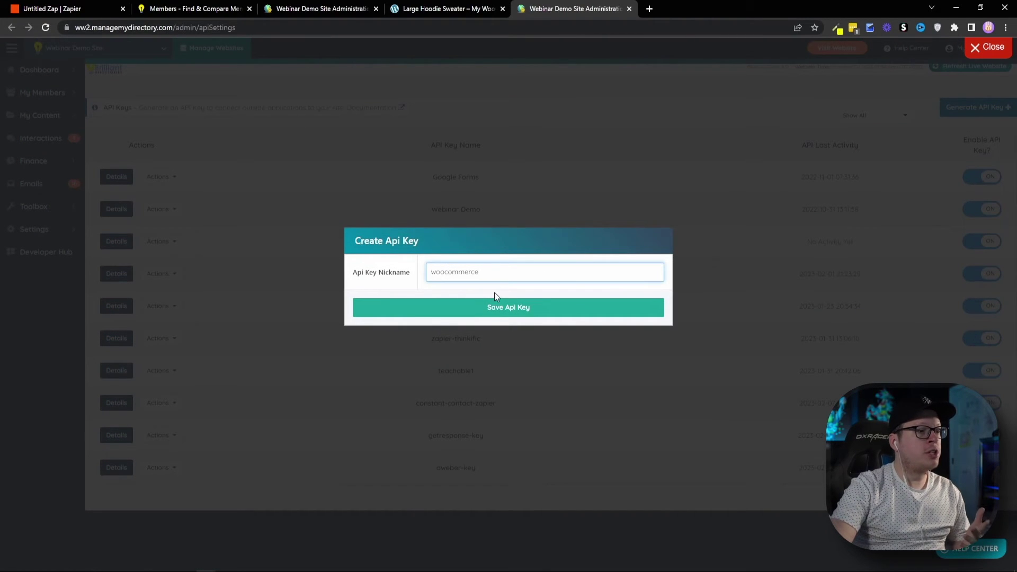
click(498, 308)
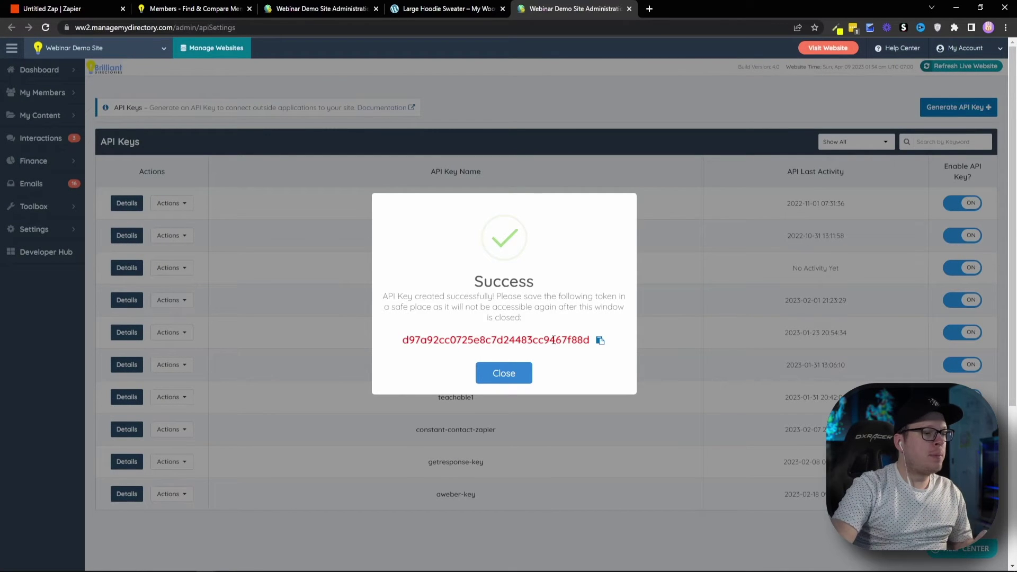
click(600, 342)
click(599, 85)
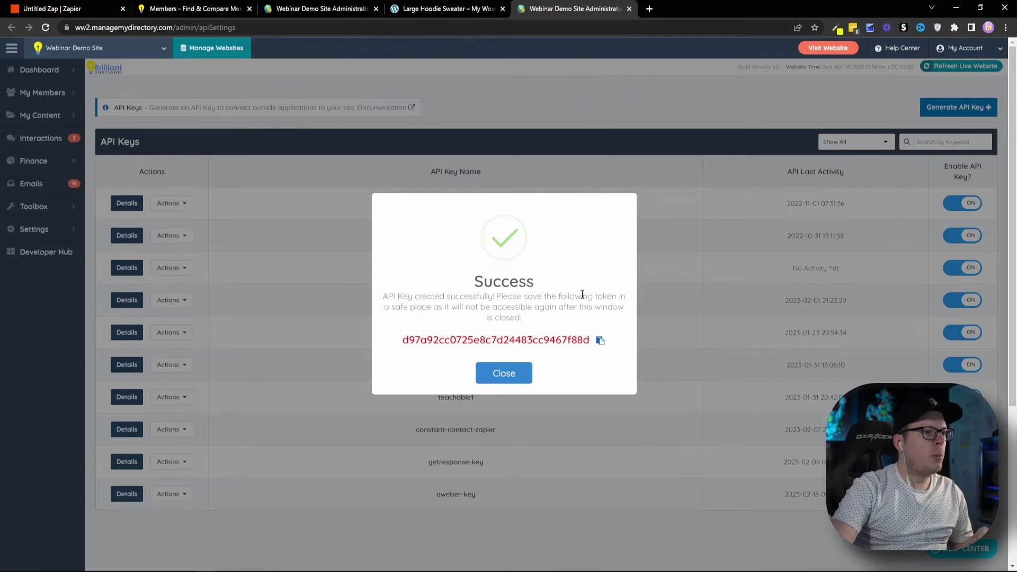
click(511, 374)
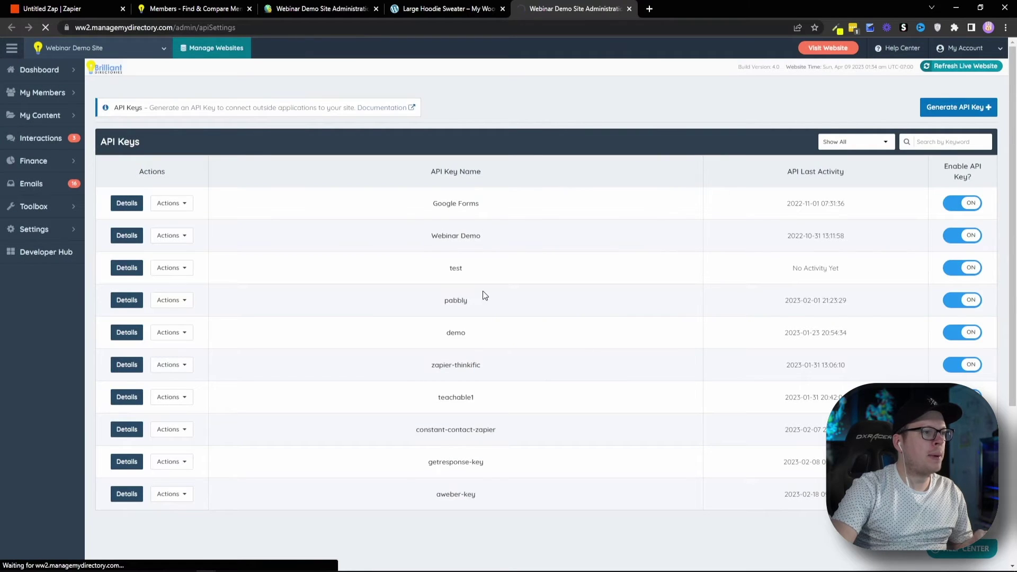
key(alt+Tab)
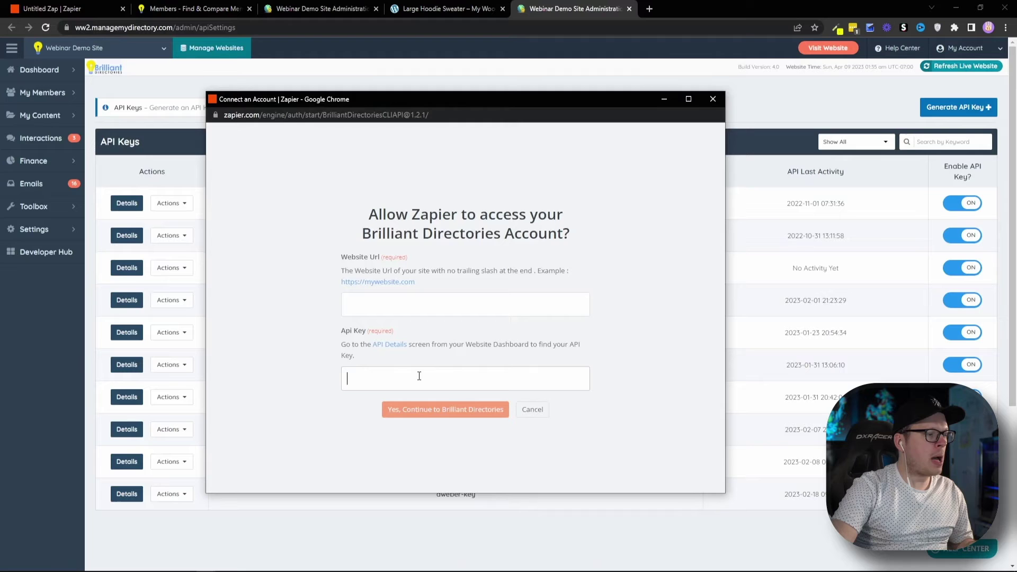
- Paste the API key into the connection form and copy the directory website's address
key(ctrl+v)
drag(471, 101, 539, 79)
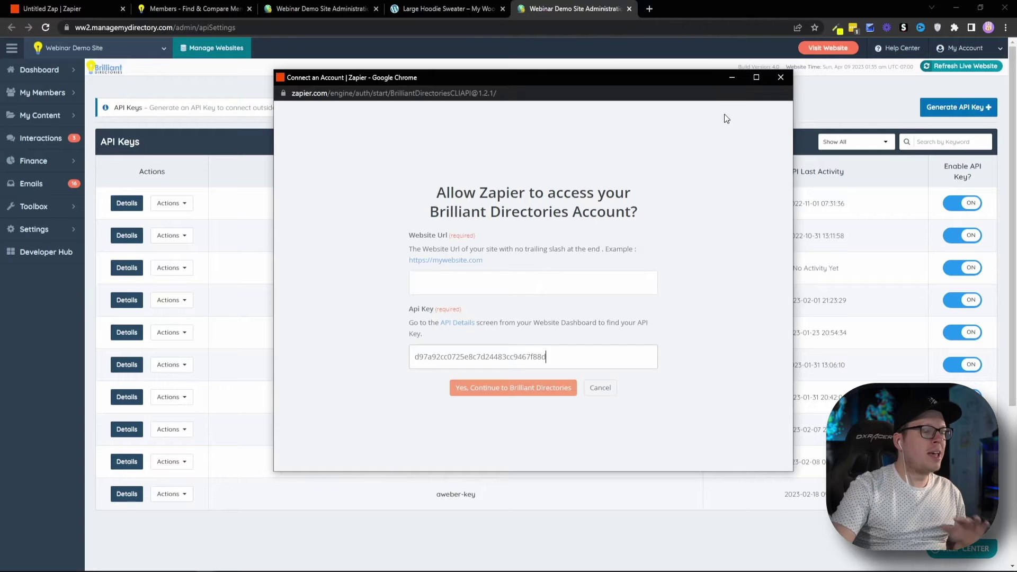
click(826, 106)
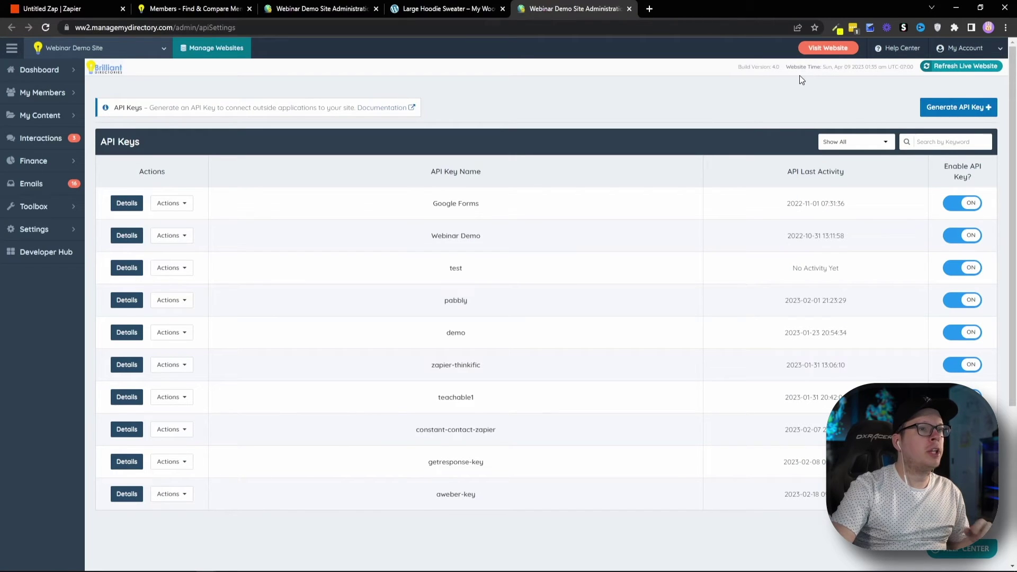
click(822, 50)
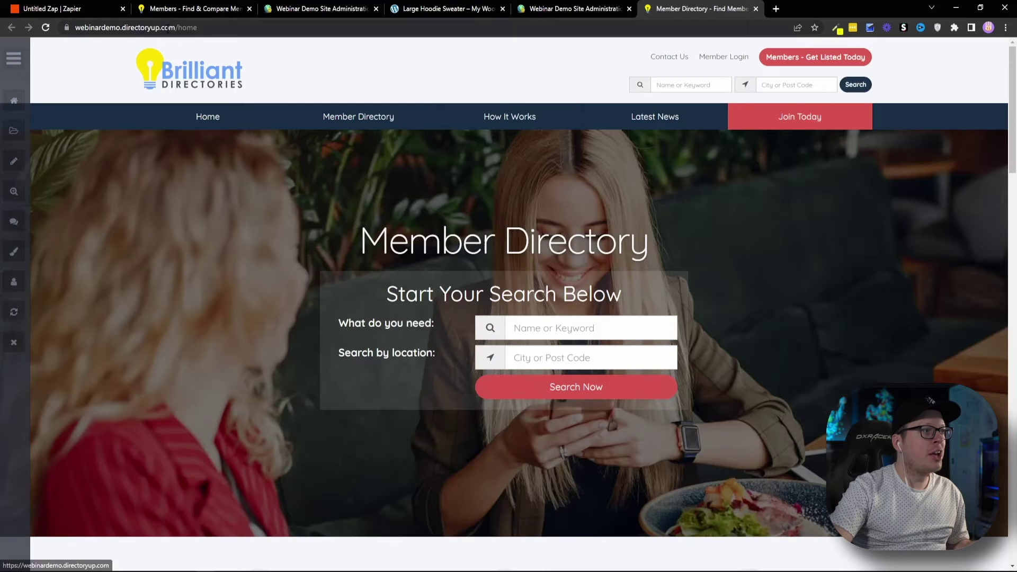
click(167, 29)
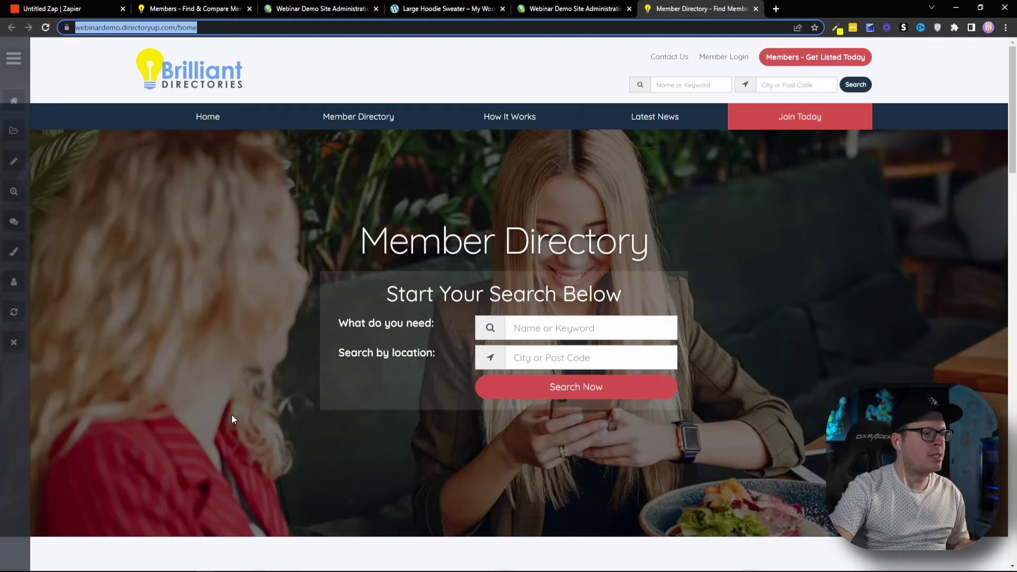
key(alt+Tab)
click(499, 280)
key(ctrl+v)
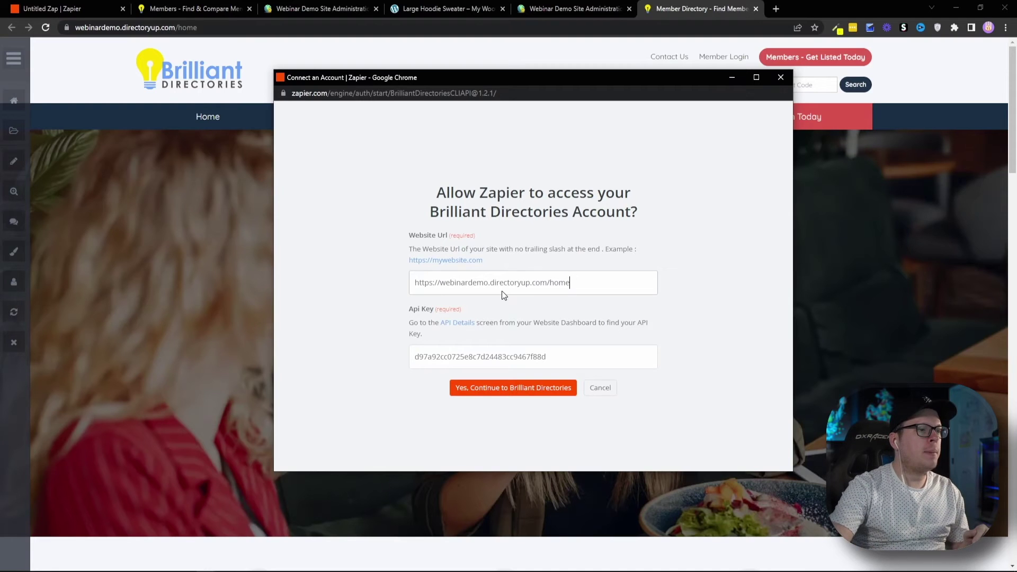
drag(545, 285, 575, 284)
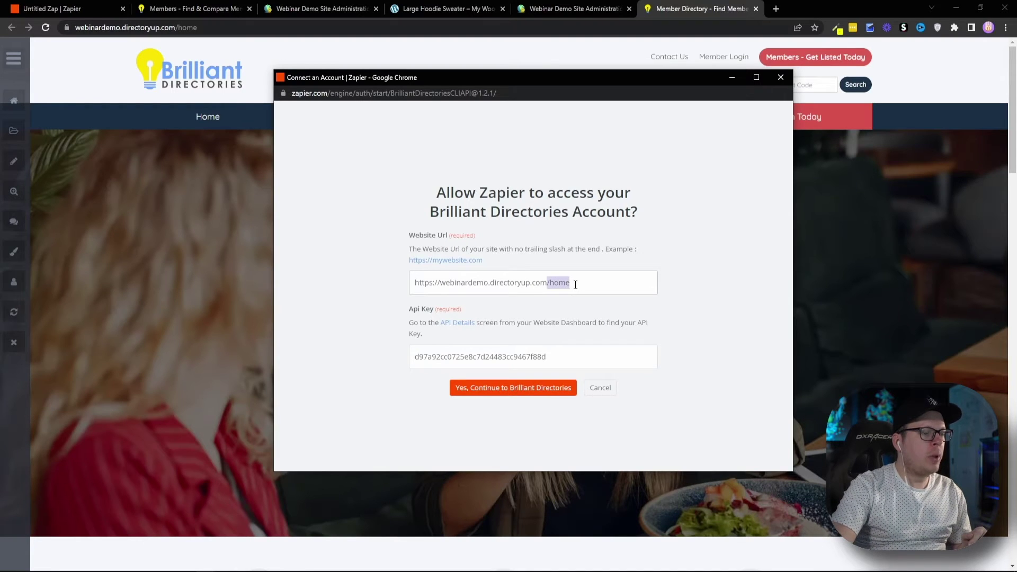
key(BackSpace)
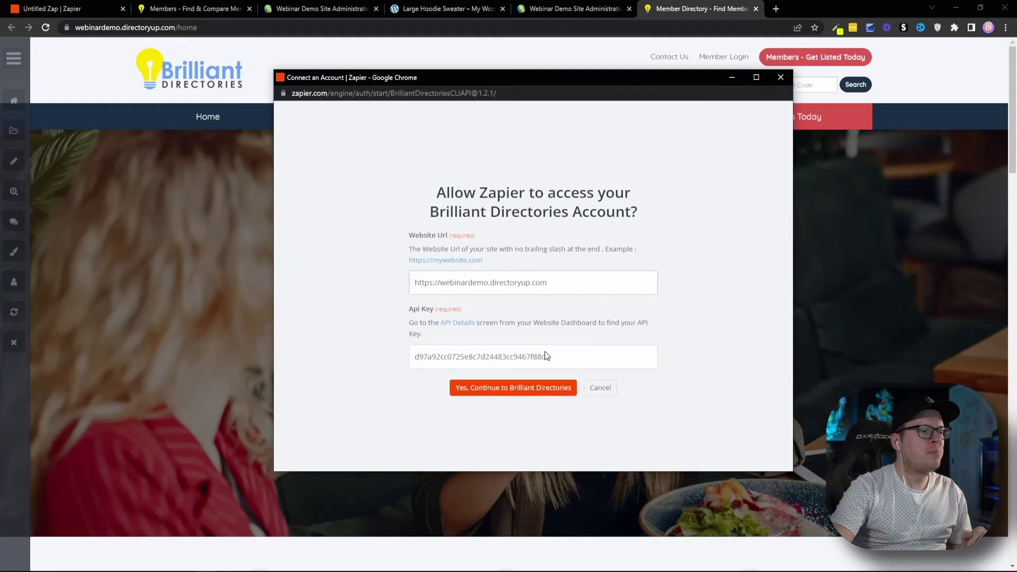
click(516, 390)
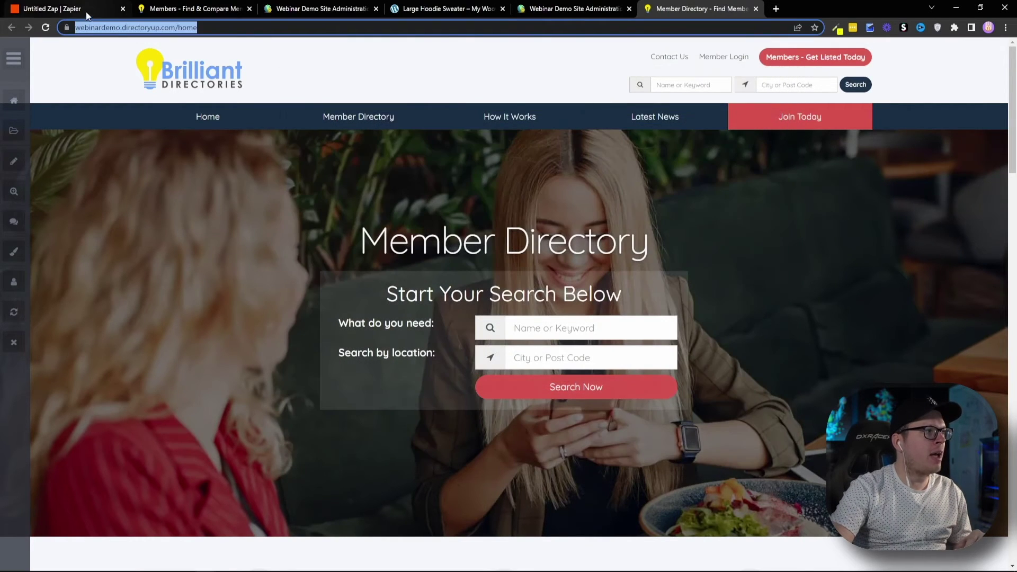
click(85, 11)
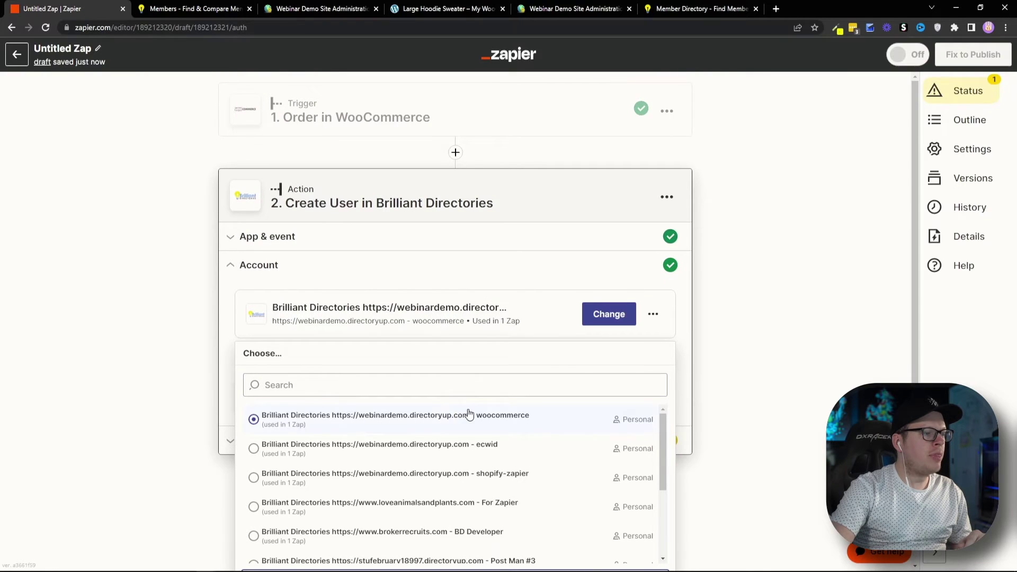
- Select the woocommerce account and map Billing Email into the email field
click(454, 417)
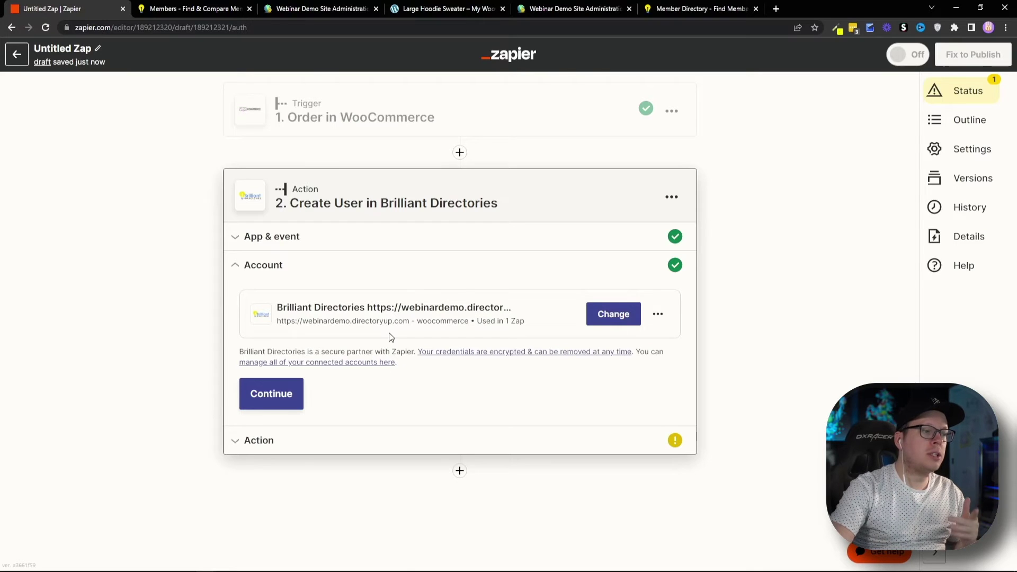
click(285, 394)
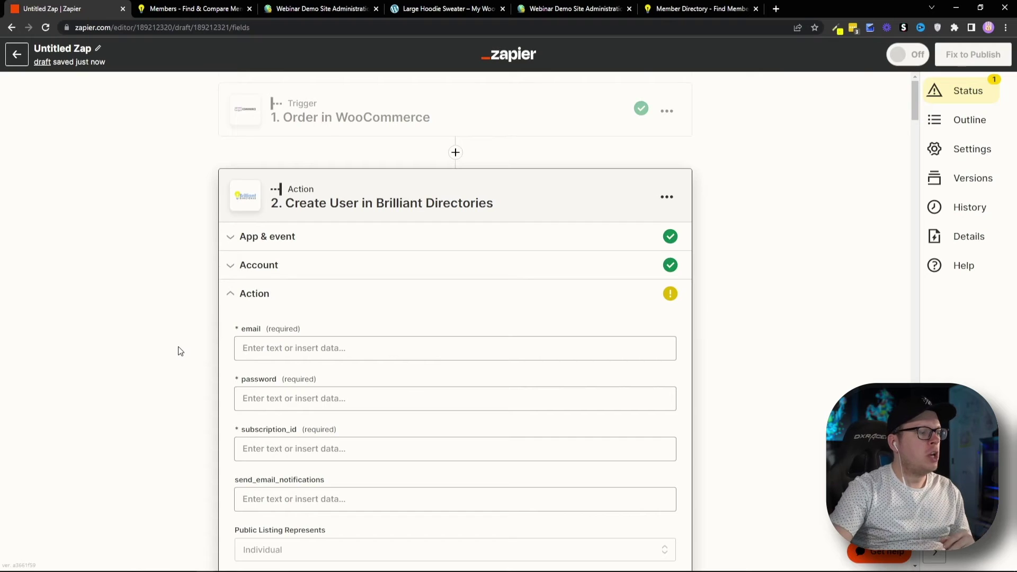
scroll(193, 348, down, 2)
click(252, 243)
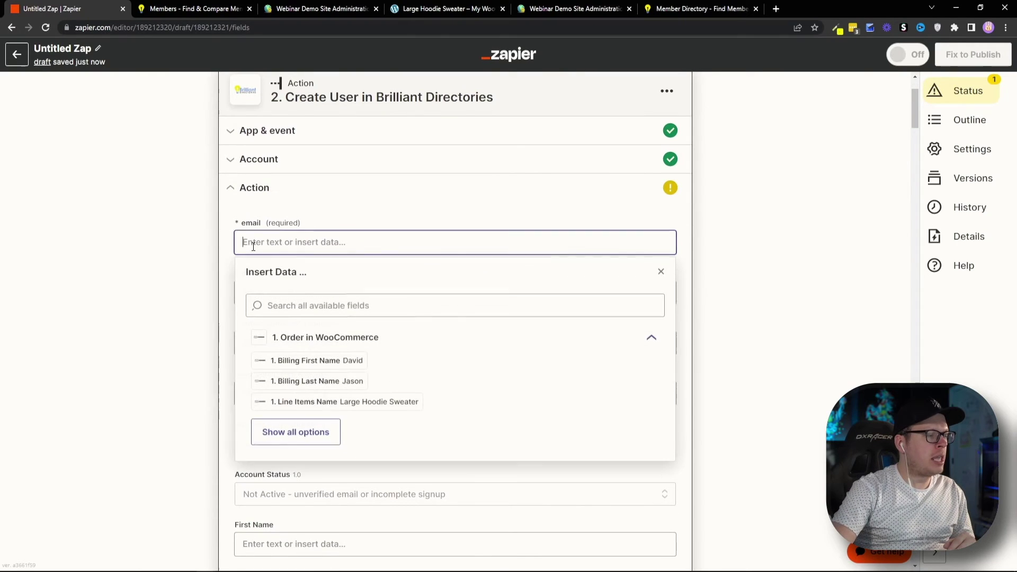
click(294, 431)
scroll(367, 384, down, 7)
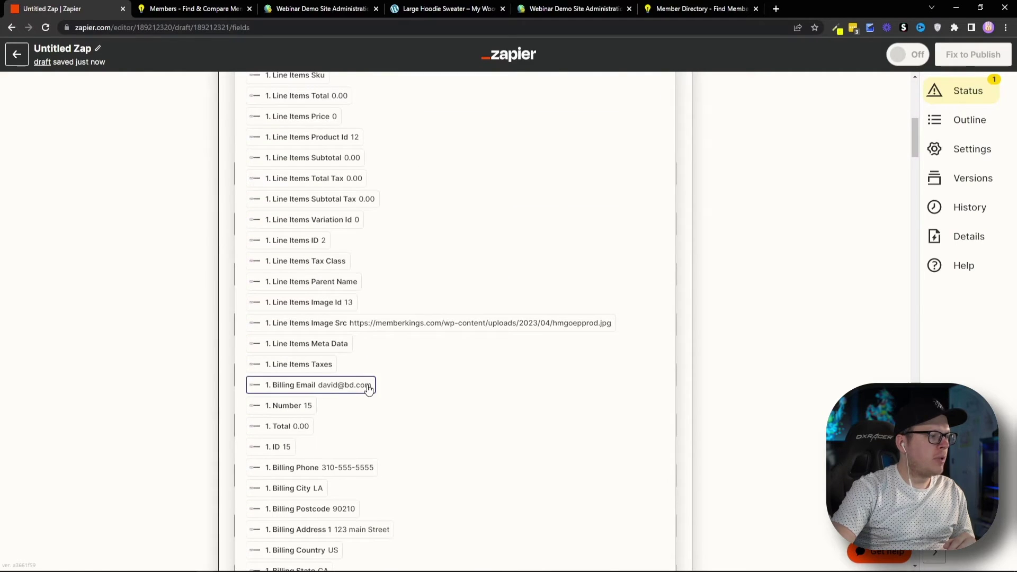
scroll(368, 386, down, 2)
scroll(366, 383, up, 10)
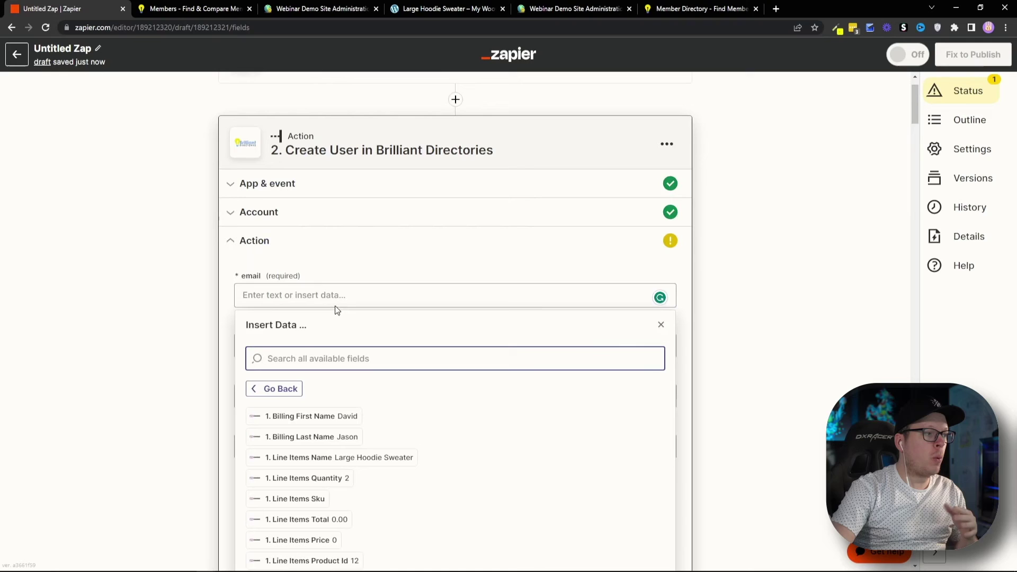
click(306, 359)
text(email)
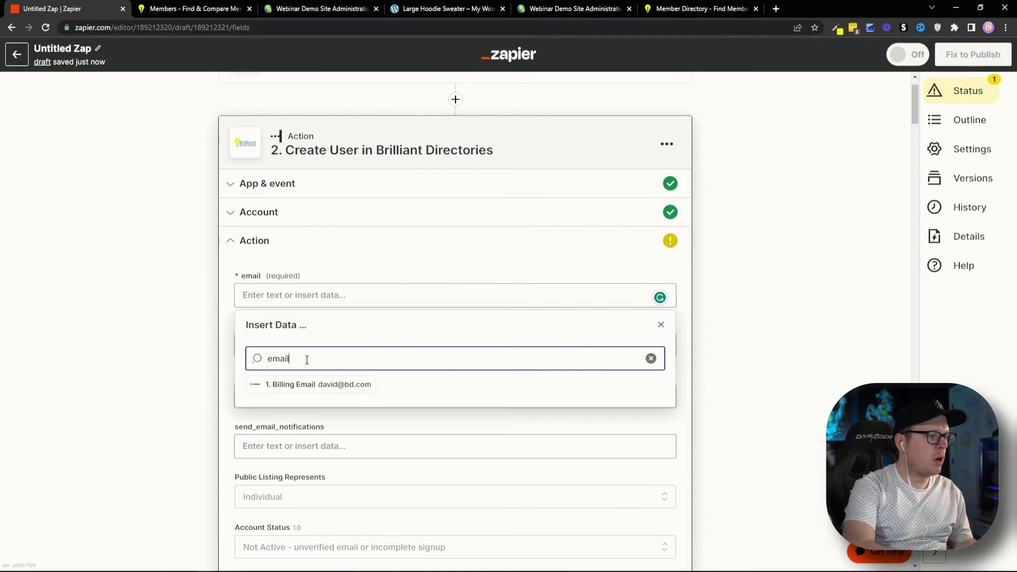
click(297, 386)
click(185, 310)
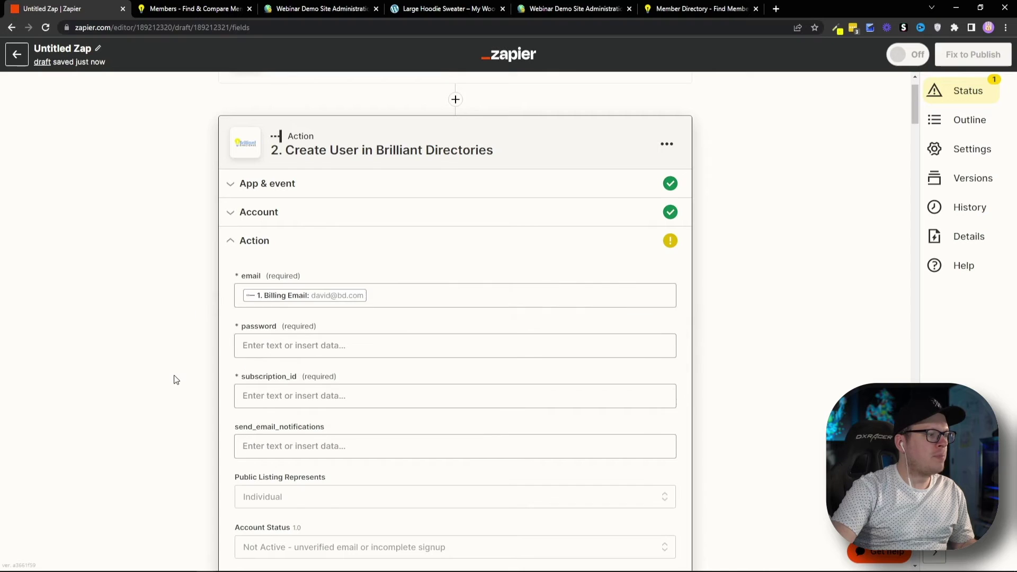
- Map Billing First Name and Billing Last Name into First Name and Last Name
scroll(212, 366, down, 2)
scroll(211, 363, down, 3)
click(247, 334)
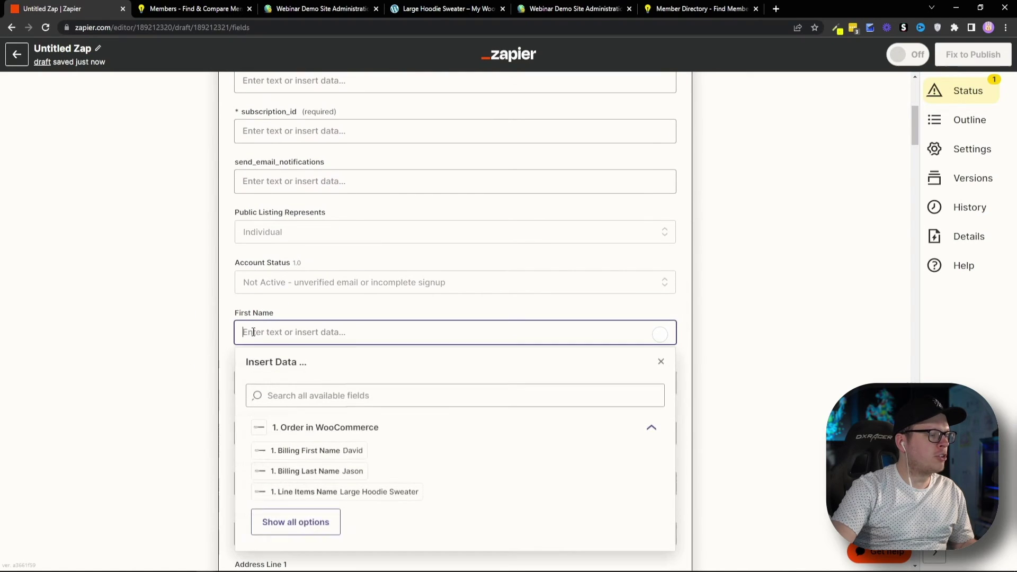
click(331, 451)
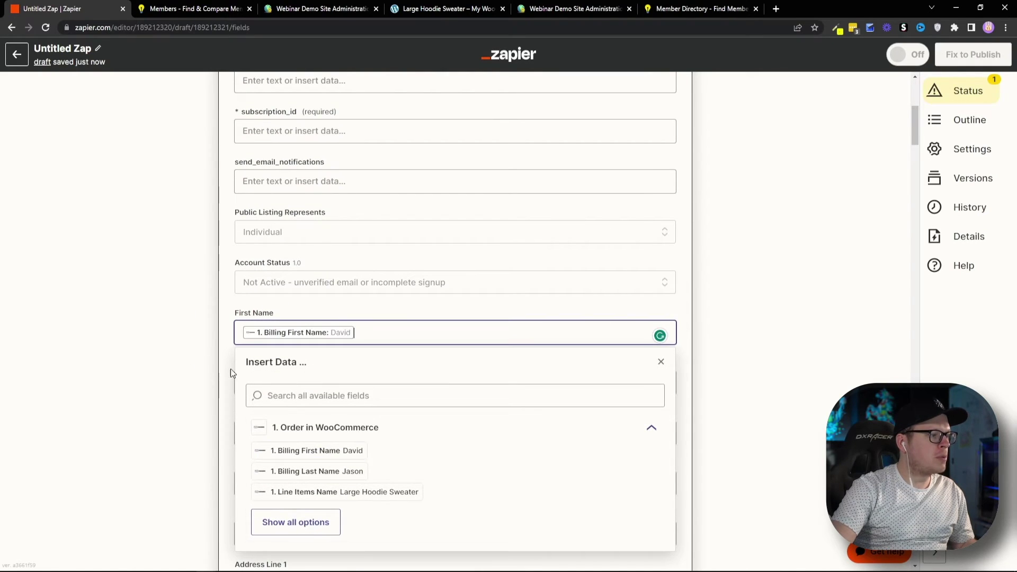
click(179, 364)
click(273, 385)
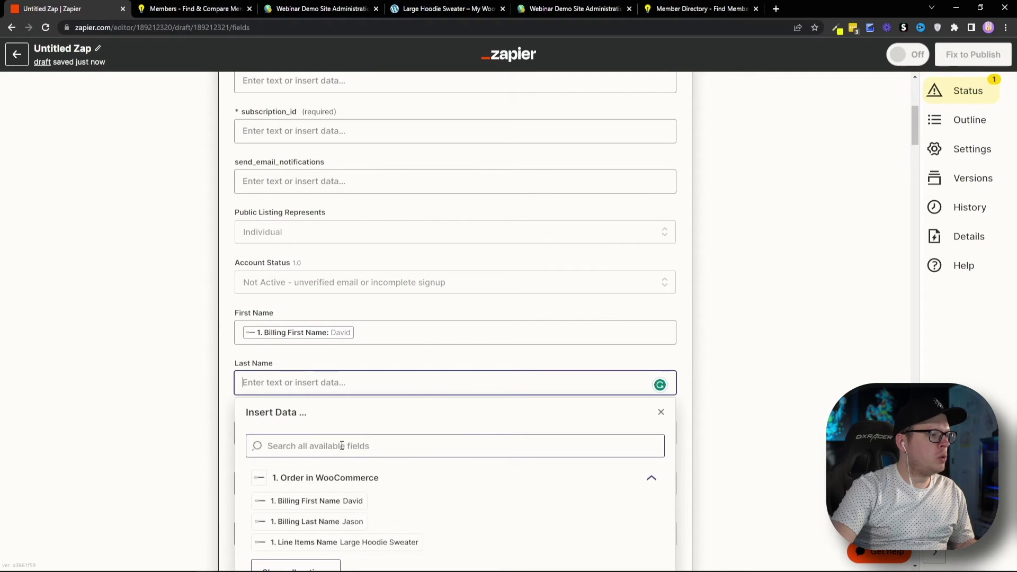
click(335, 521)
- Map Billing Phone into Phone Number and review the completed fields
scroll(245, 425, down, 1)
click(244, 425)
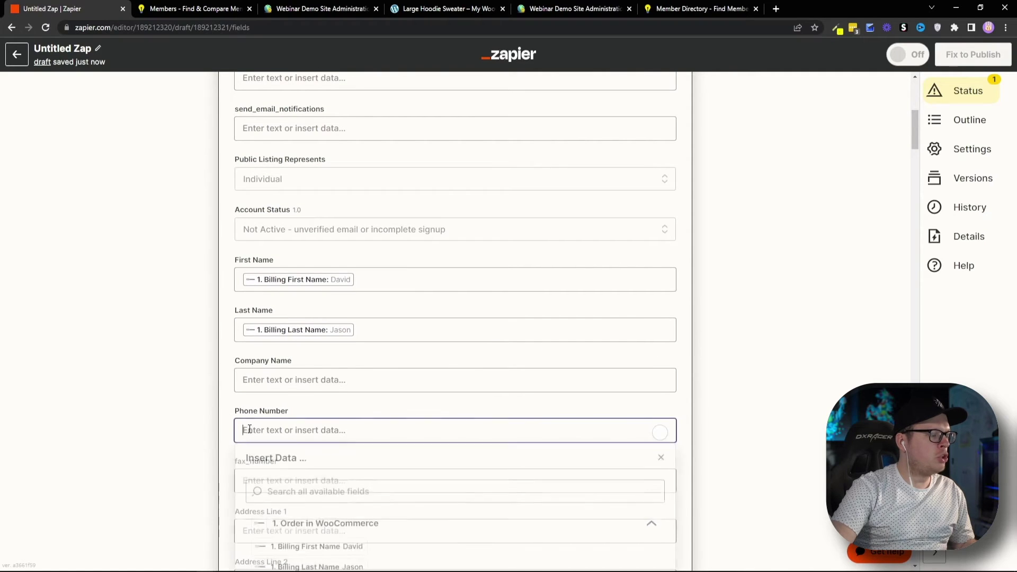
scroll(208, 427, down, 2)
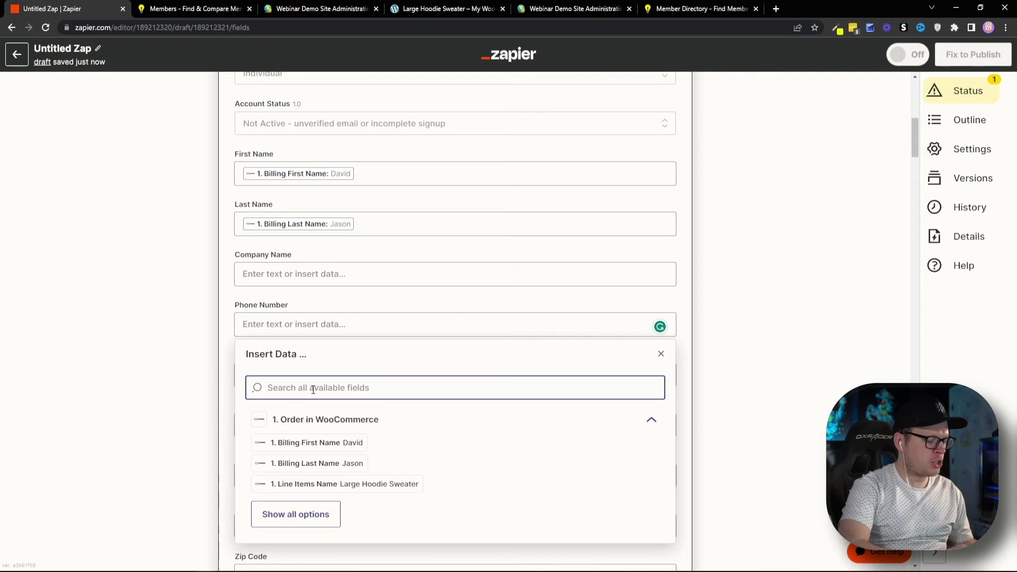
text(phone)
click(295, 413)
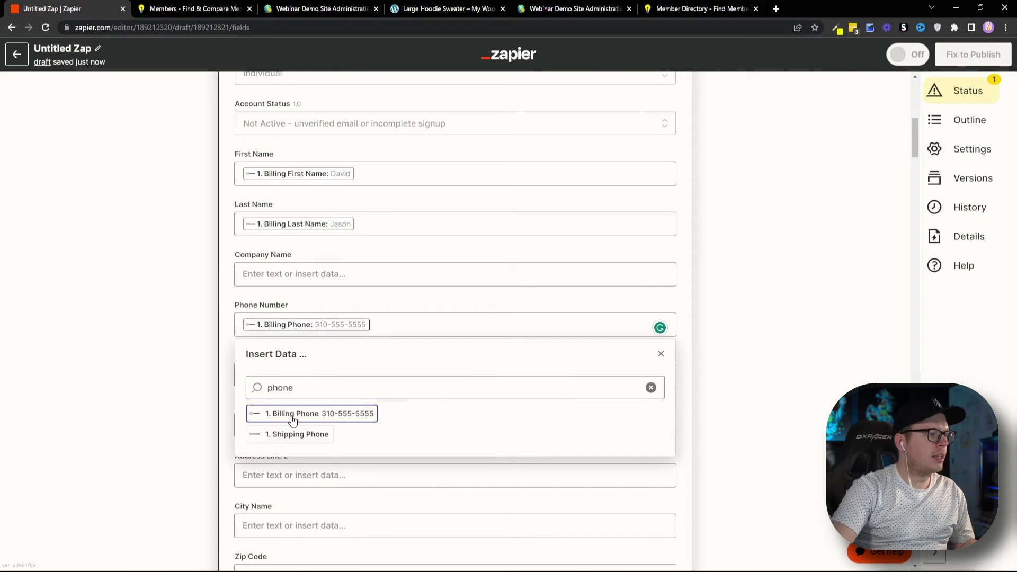
click(158, 405)
scroll(224, 300, down, 1)
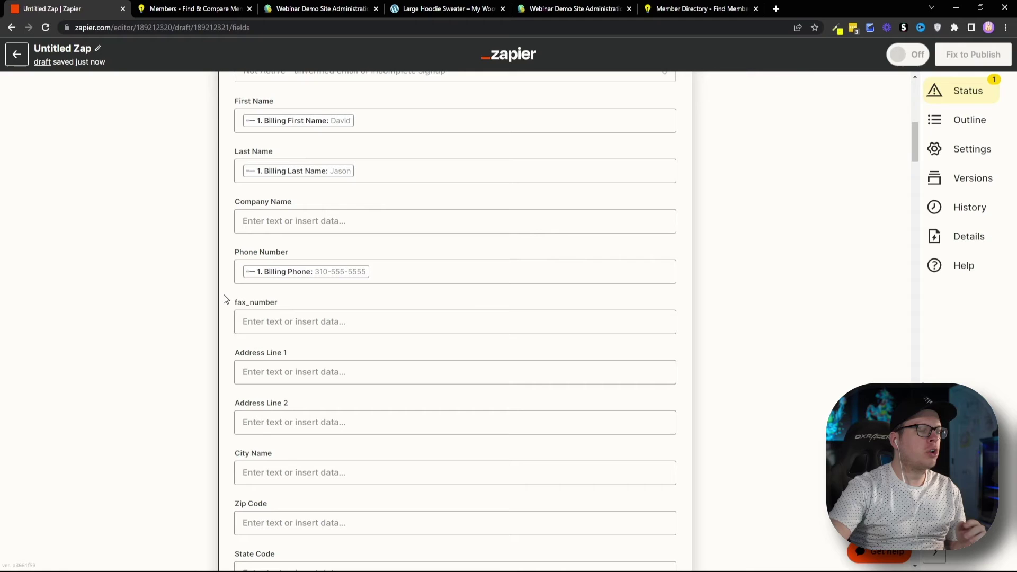
scroll(200, 310, up, 1)
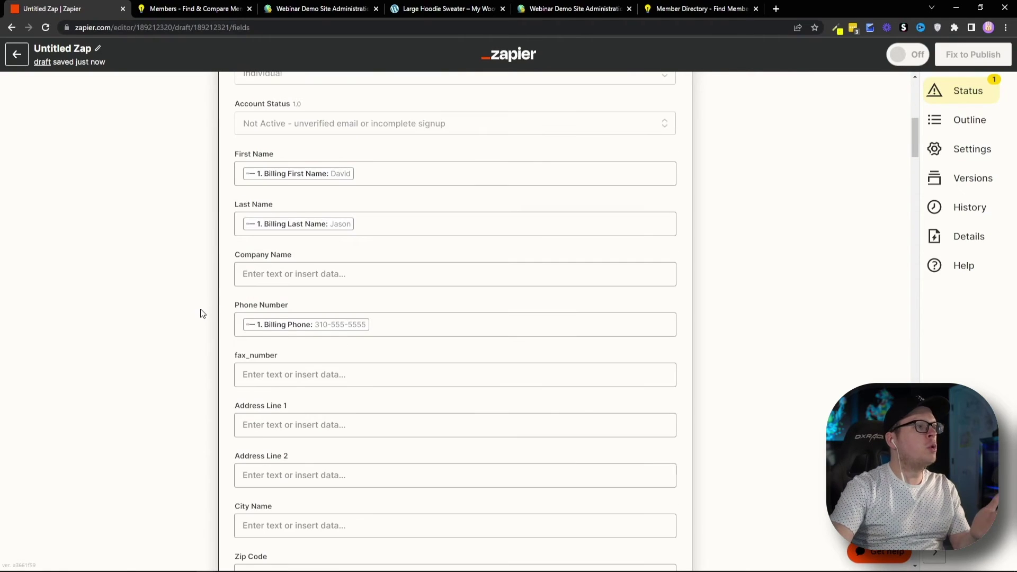
scroll(201, 307, down, 1)
scroll(208, 339, down, 1)
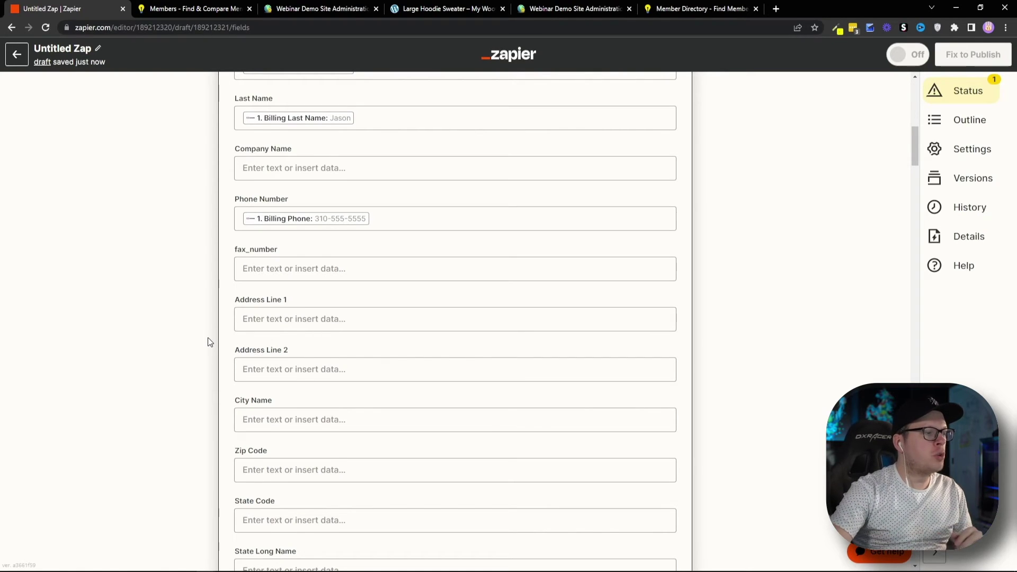
scroll(207, 342, down, 9)
- Test the action, sending test user 169 to Brilliant Directories
scroll(223, 391, down, 2)
click(231, 421)
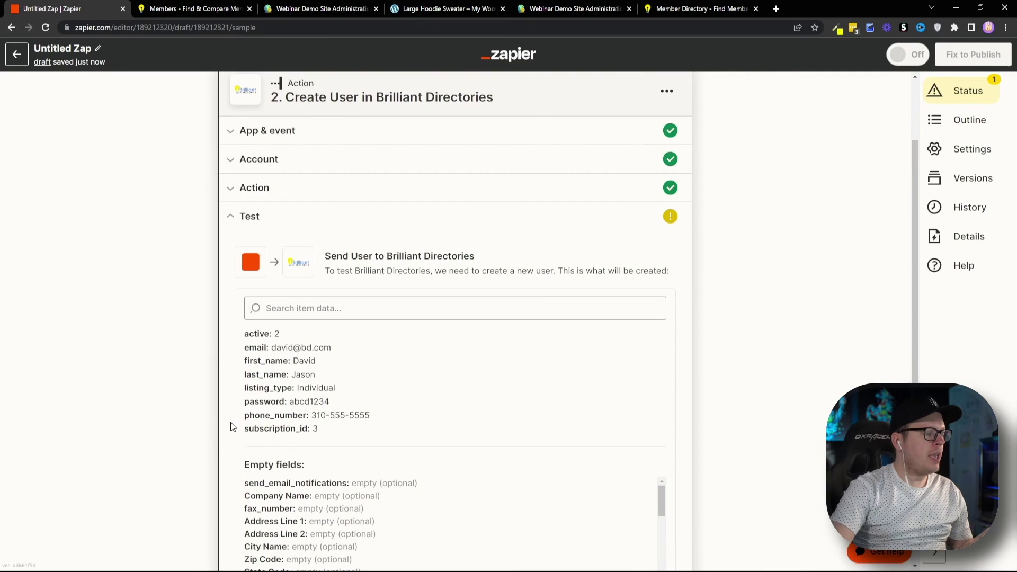
scroll(226, 435, down, 5)
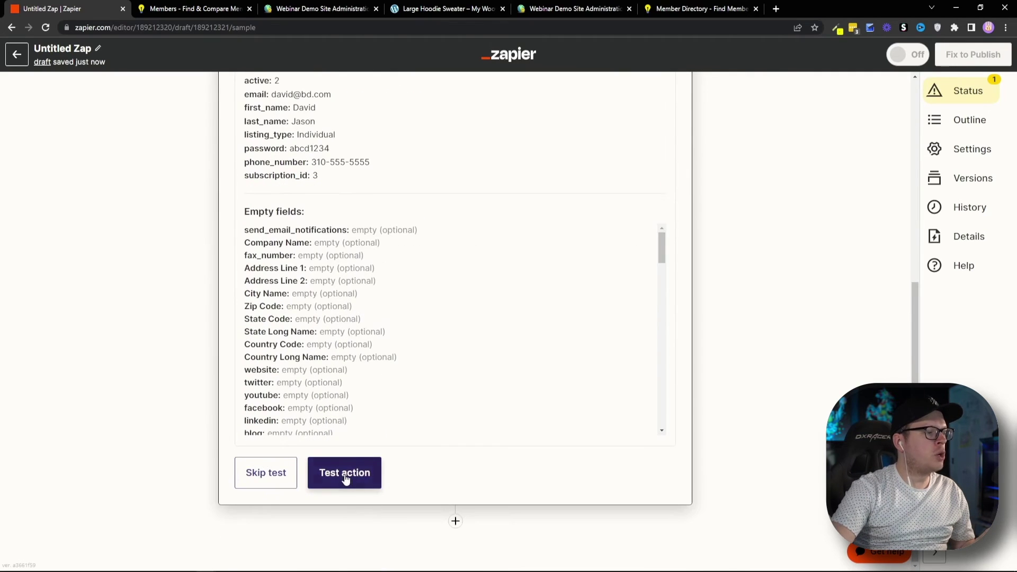
click(344, 475)
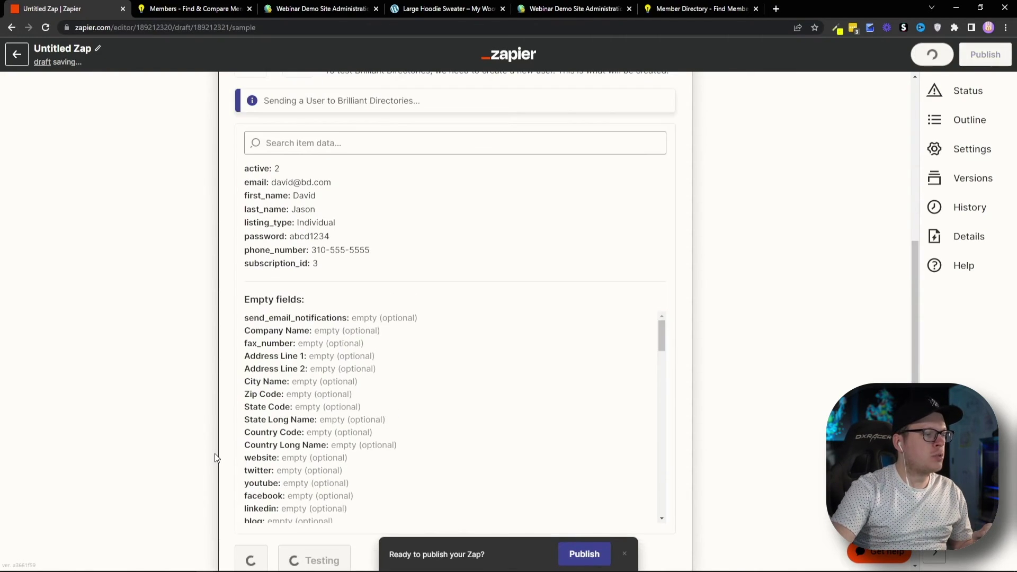
drag(300, 195, 377, 200)
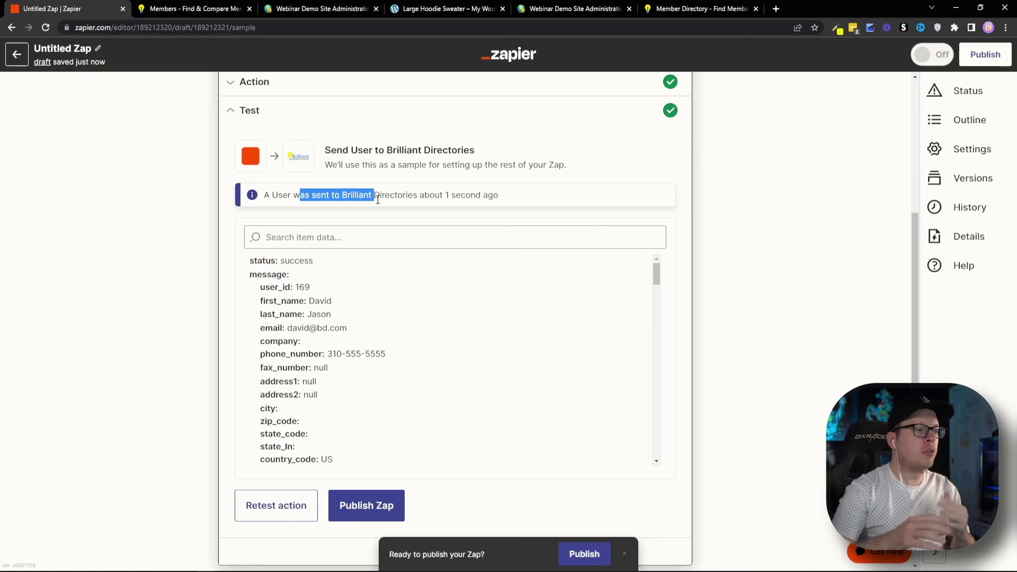
- Publish the Zap and return to the WooCommerce Large Hoodie Sweater page
click(366, 510)
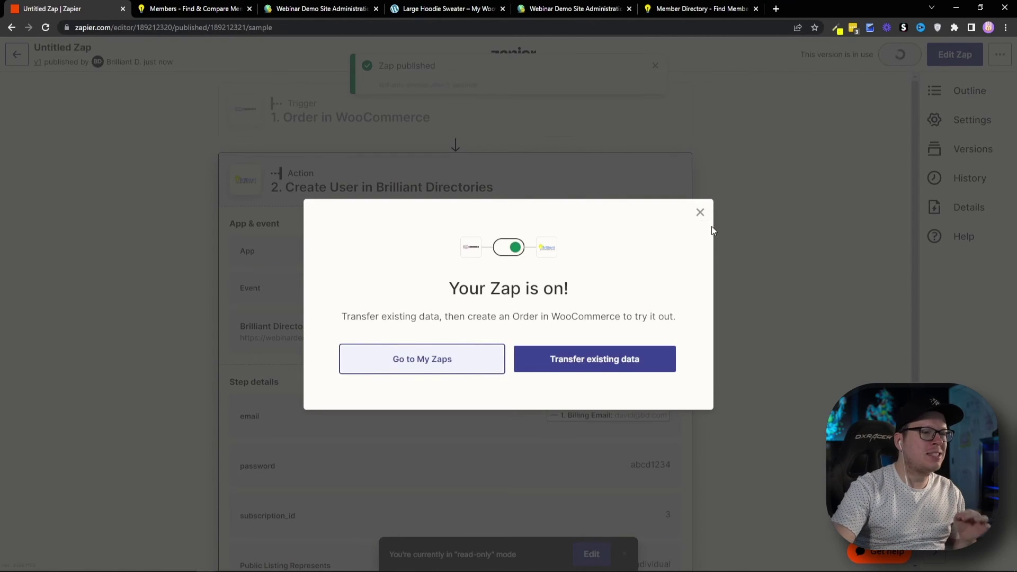
click(699, 214)
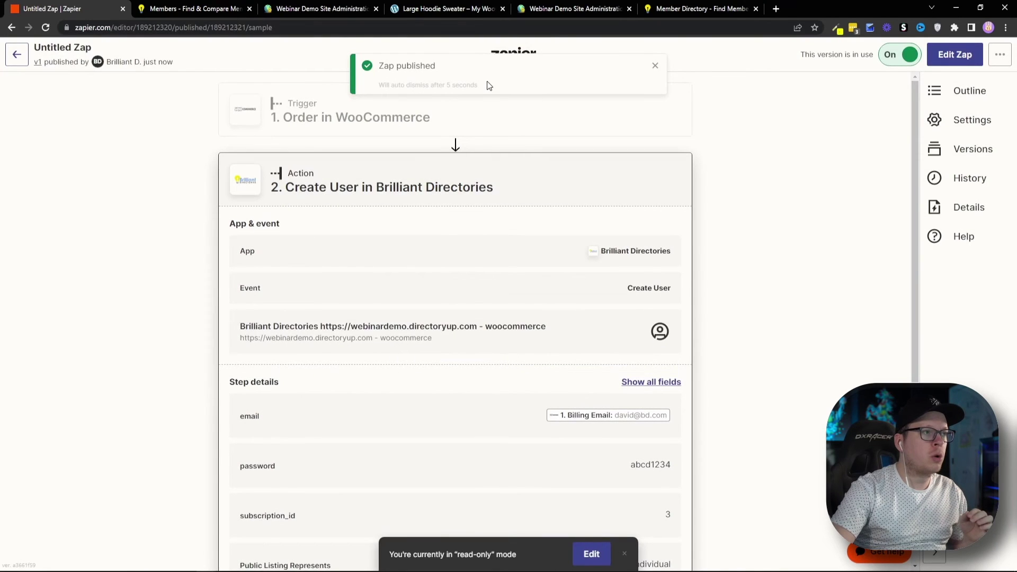
click(442, 9)
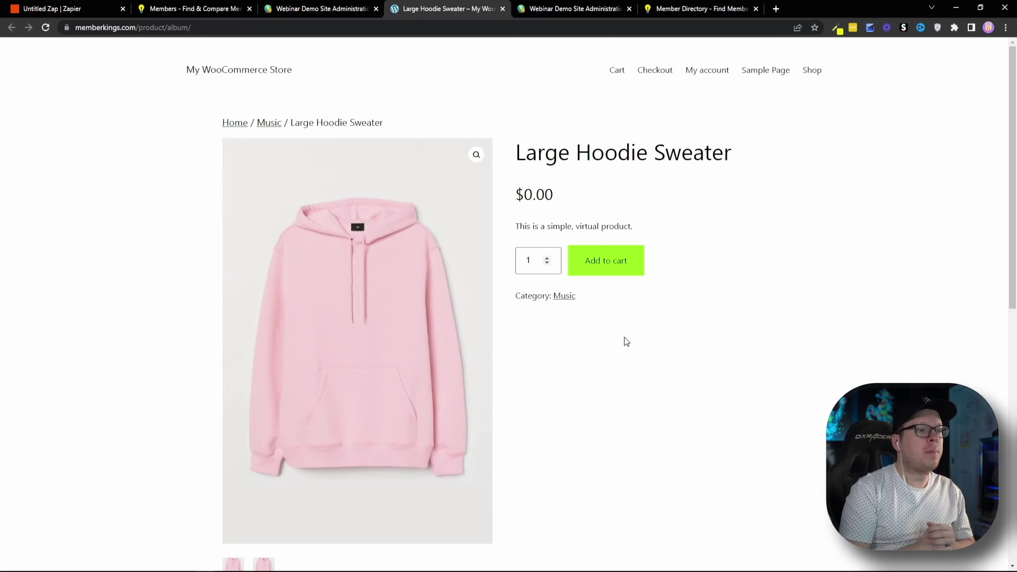
- Add the Large Hoodie Sweater to the cart and proceed to checkout
click(608, 268)
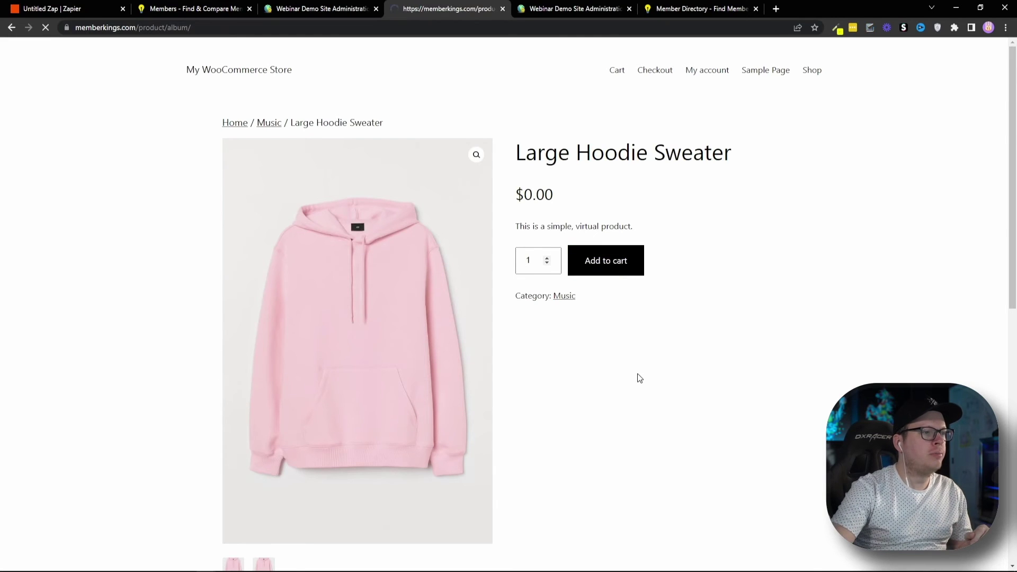
click(742, 159)
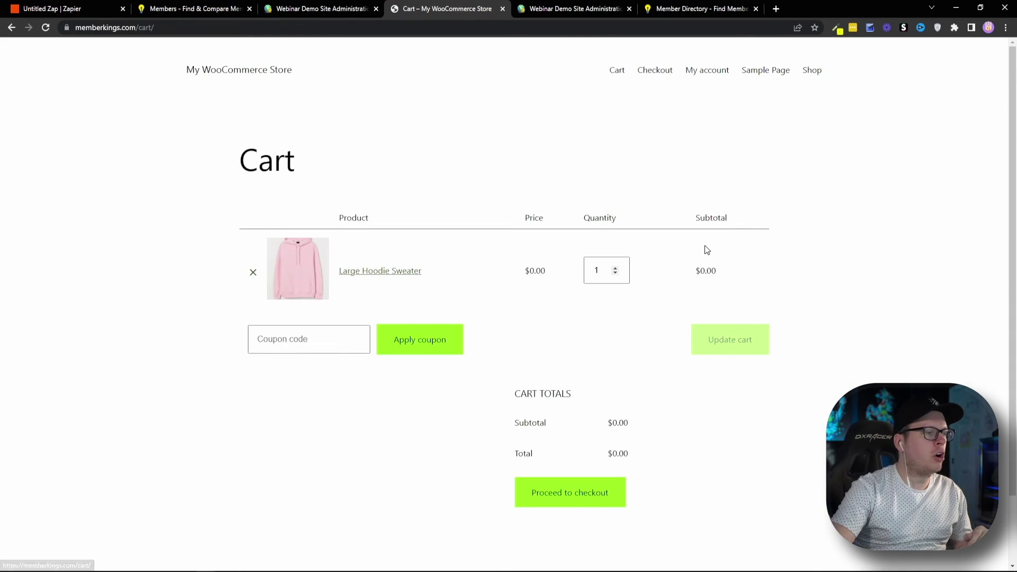
click(579, 492)
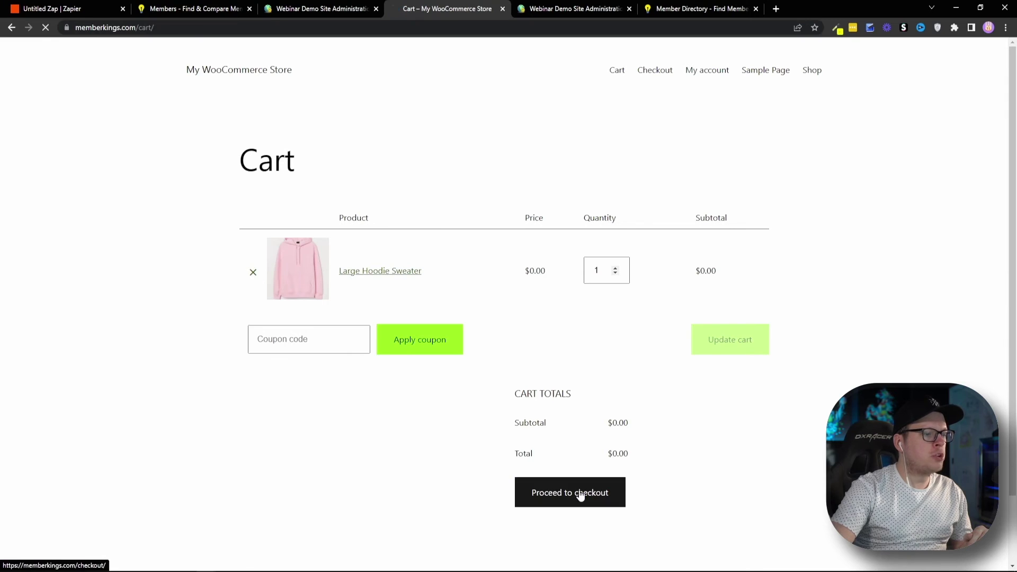
scroll(221, 391, down, 4)
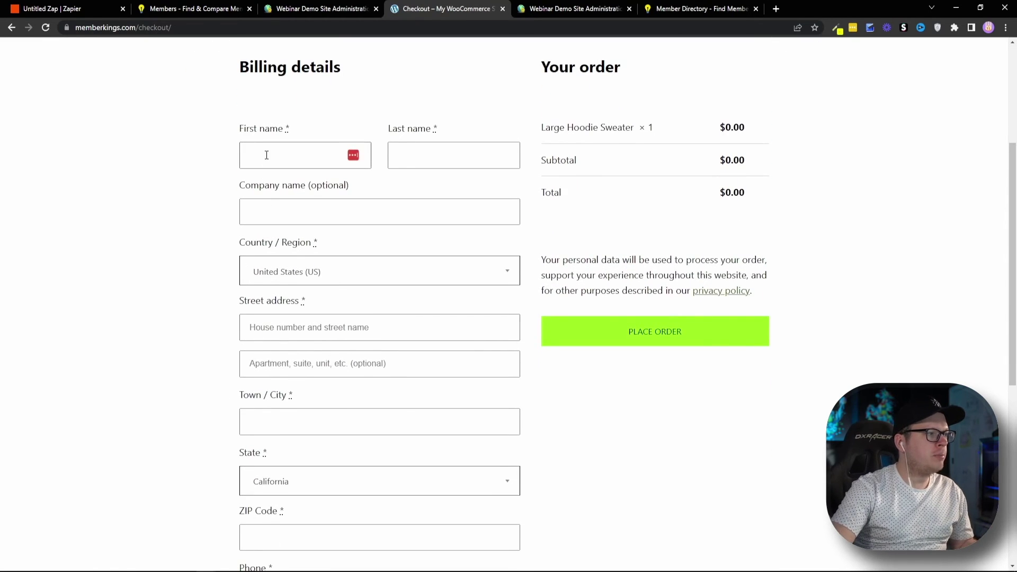
- Autofill the test buyer's saved billing address, place order 19, and return to the member directory
click(267, 154)
key(Down)
key(Return)
scroll(382, 211, down, 2)
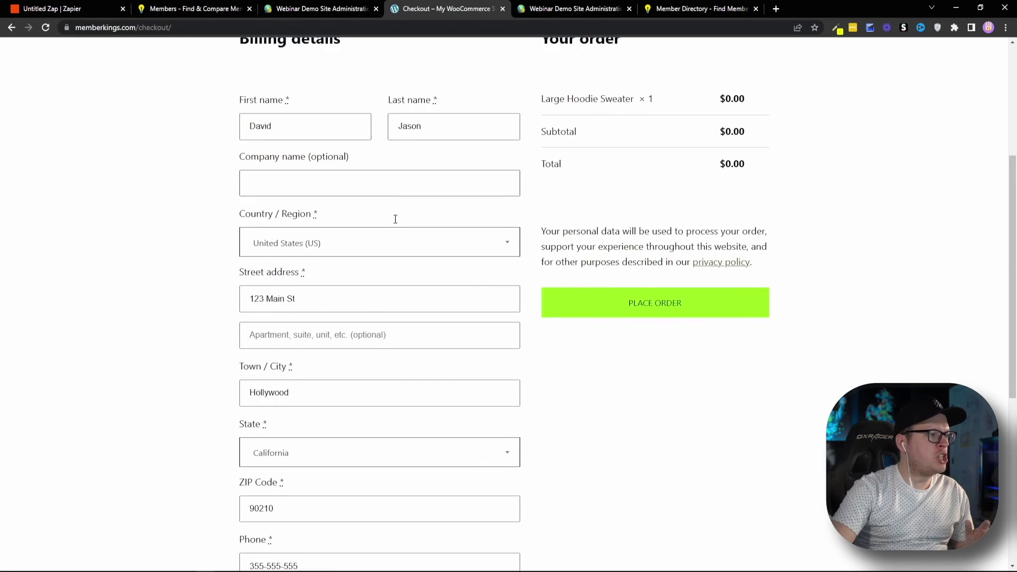
scroll(375, 318, down, 1)
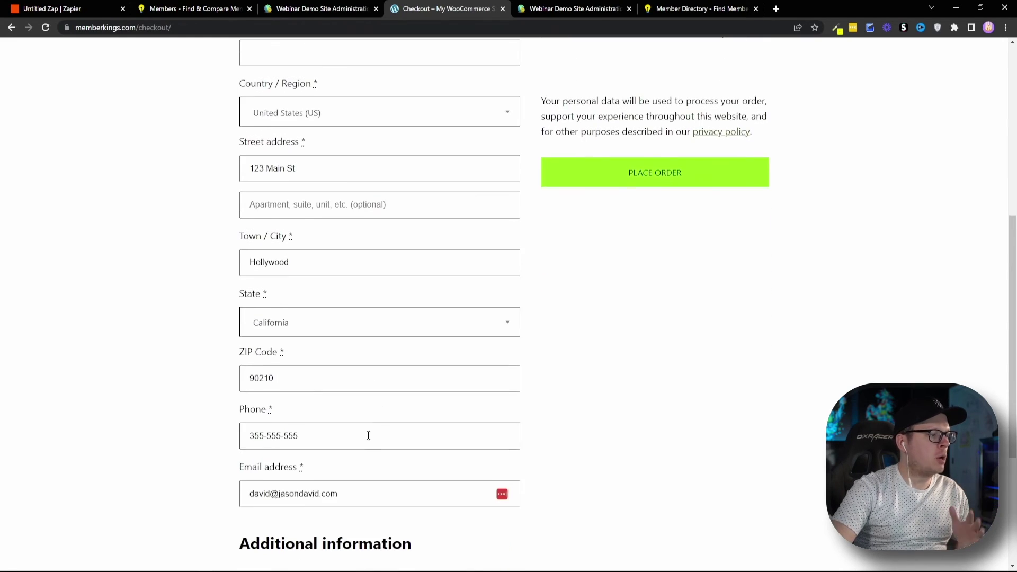
scroll(381, 431, down, 1)
click(654, 119)
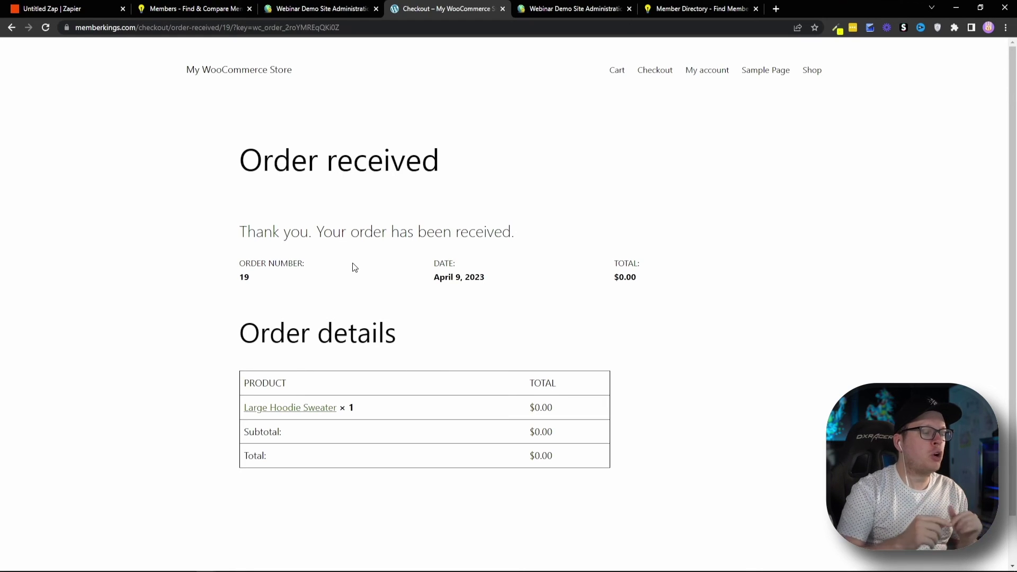
click(211, 12)
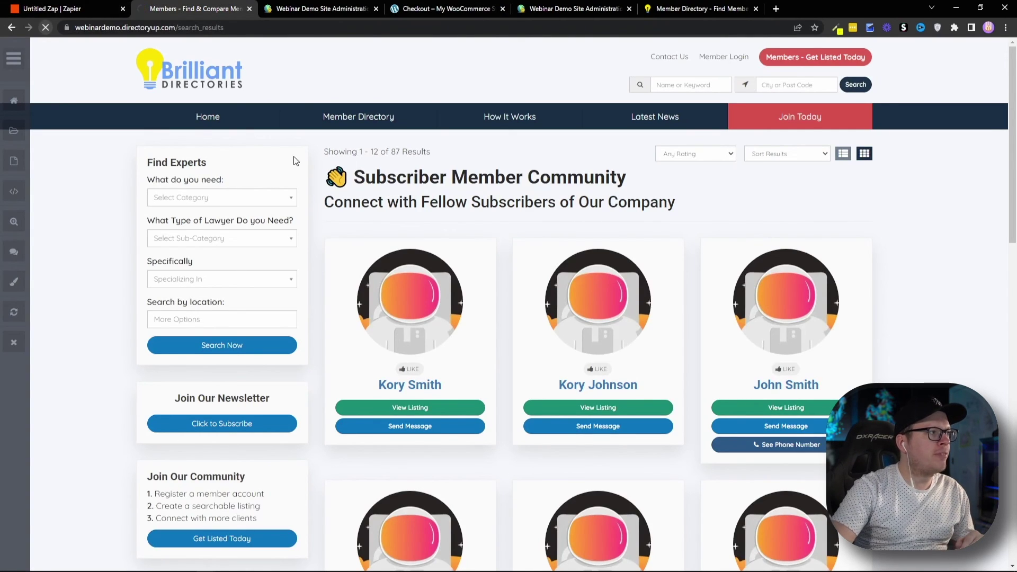
- Reload the member directory and confirm the test buyer's new card appears, now 89 results
click(438, 269)
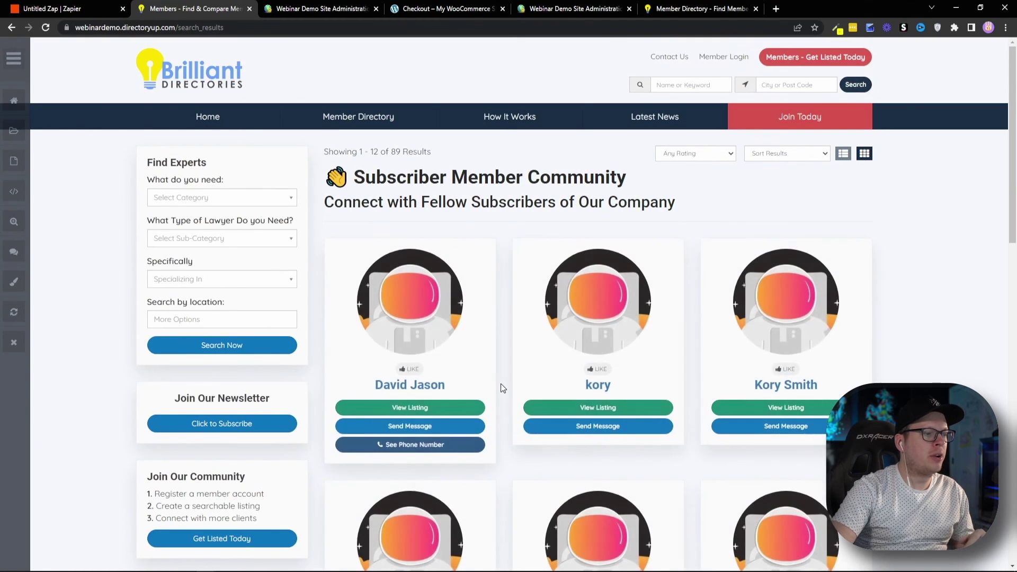
scroll(442, 313, down, 1)
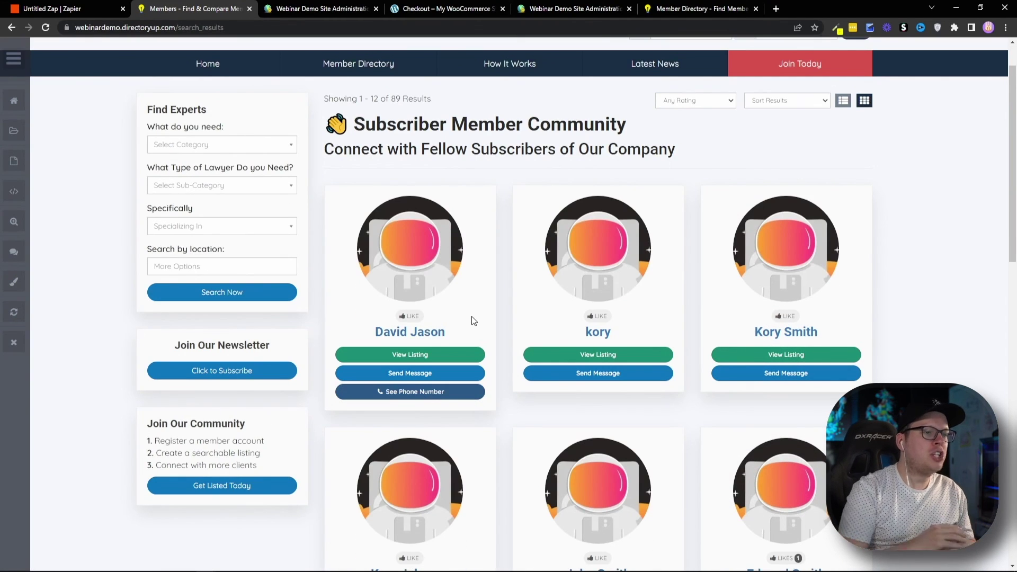